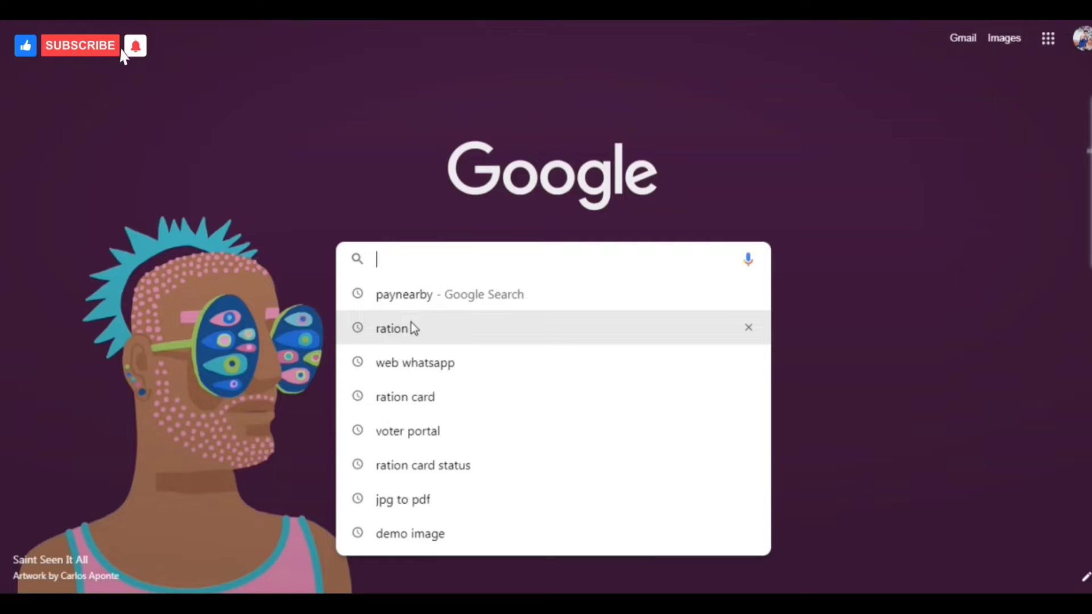
Rerun the 'ration' Google search and open the food.wb.gov.in Ration card result.
{"action": "left_click", "coordinate": [410, 322]}
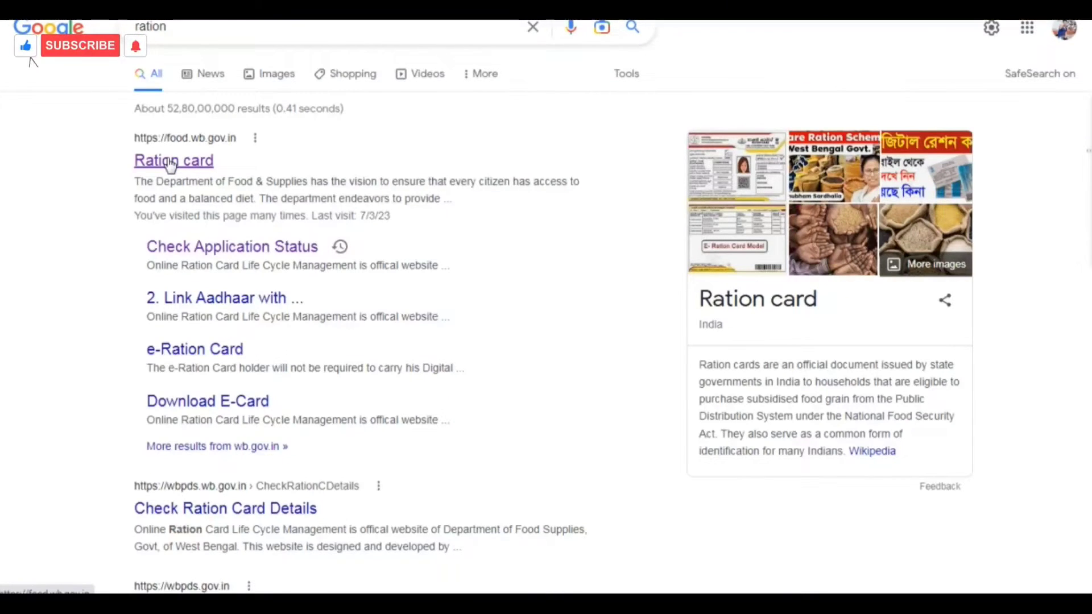
{"action": "left_click", "coordinate": [171, 163]}
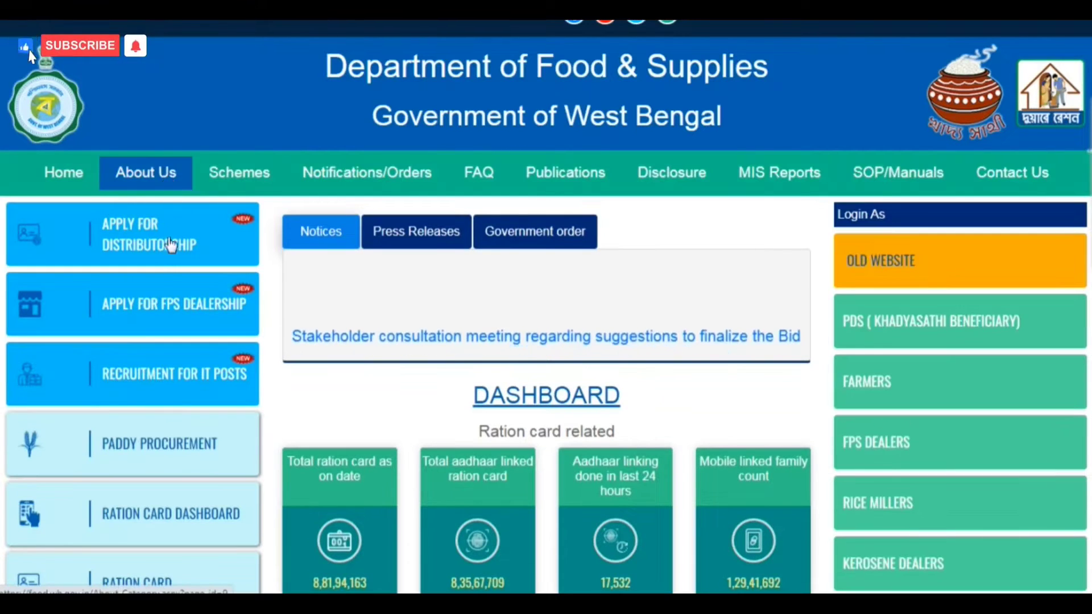
Go to RATION CARD services and choose 'Apply for new Ration Card for a new member in the family'.
{"action": "scroll", "coordinate": [141, 357], "scroll_direction": "down", "scroll_amount": 4}
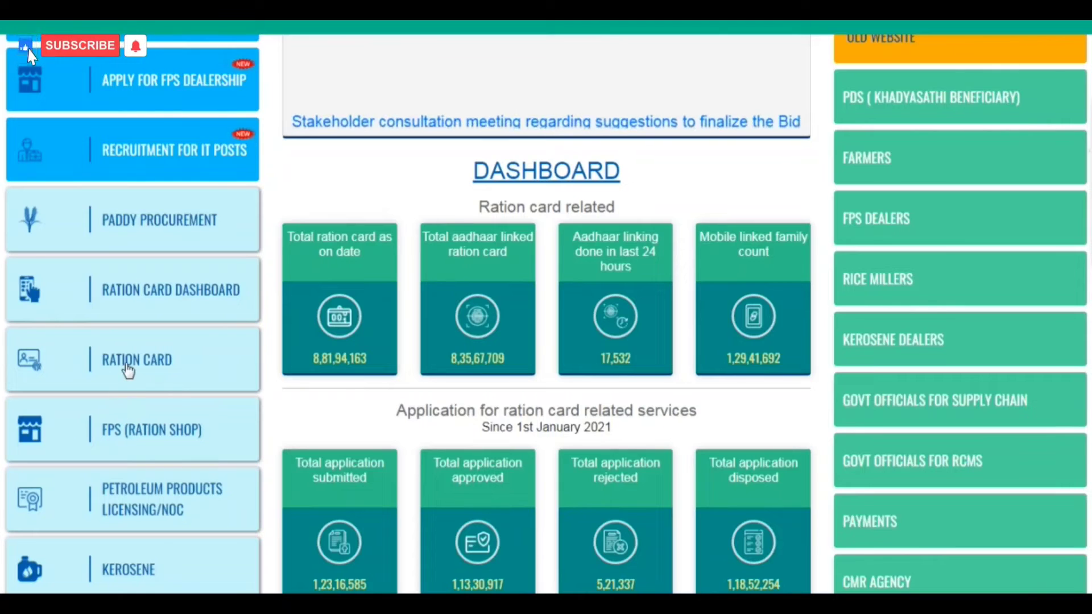
{"action": "left_click", "coordinate": [128, 371]}
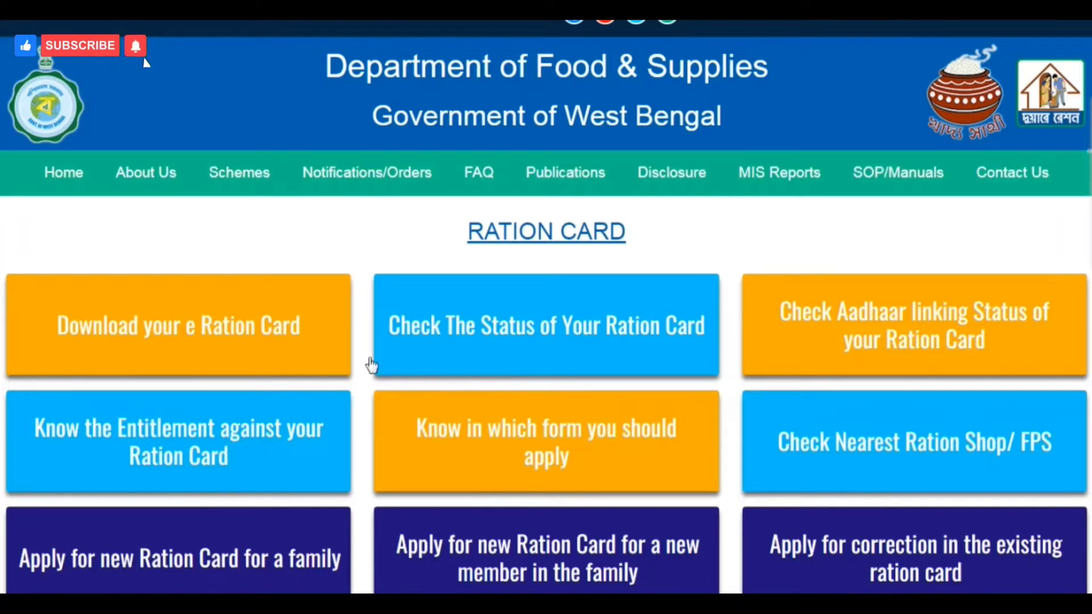
{"action": "scroll", "coordinate": [643, 385], "scroll_direction": "down", "scroll_amount": 3}
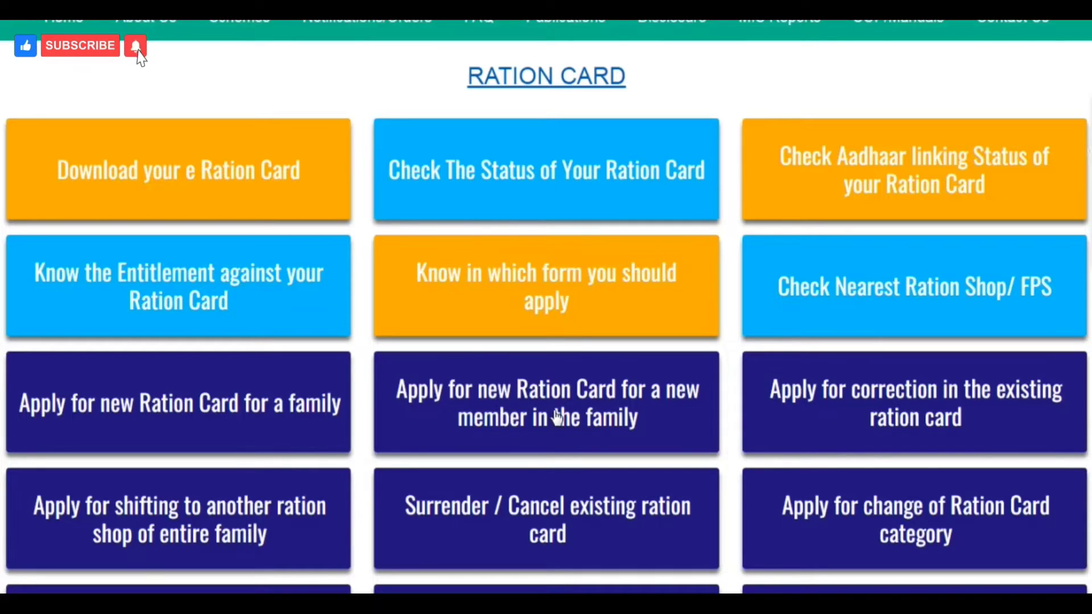
{"action": "left_click", "coordinate": [521, 423]}
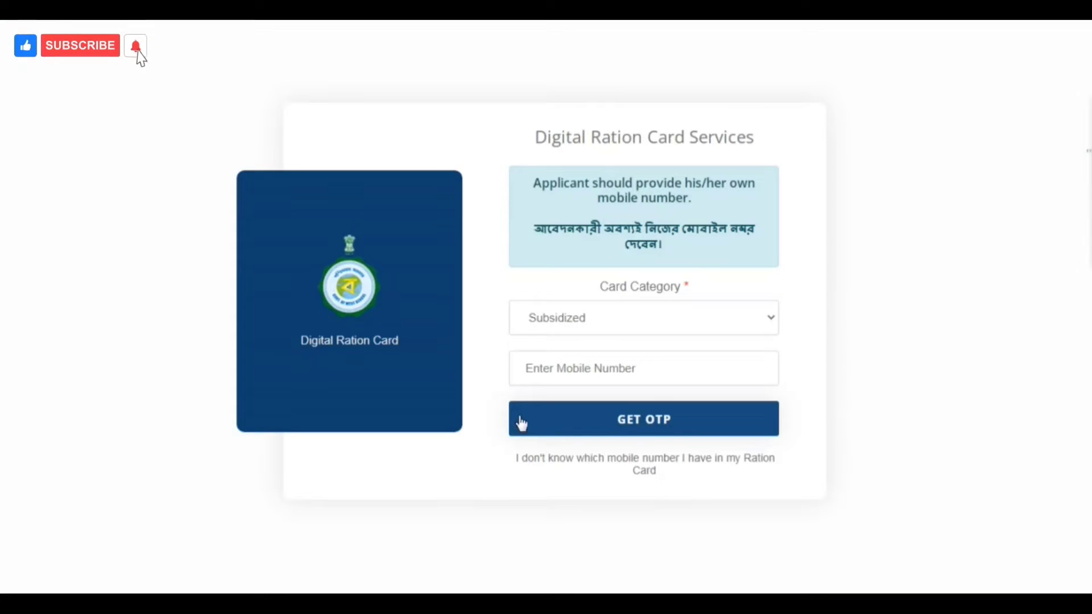
Fill in the saved mobile number and request an OTP for it.
{"action": "left_click", "coordinate": [545, 382]}
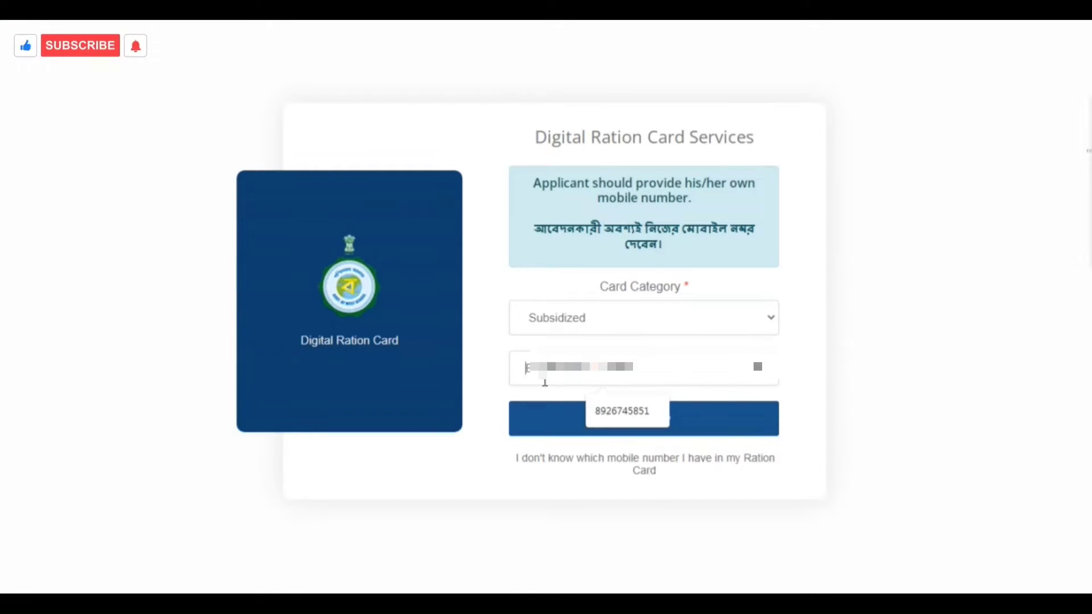
{"action": "left_click", "coordinate": [607, 410]}
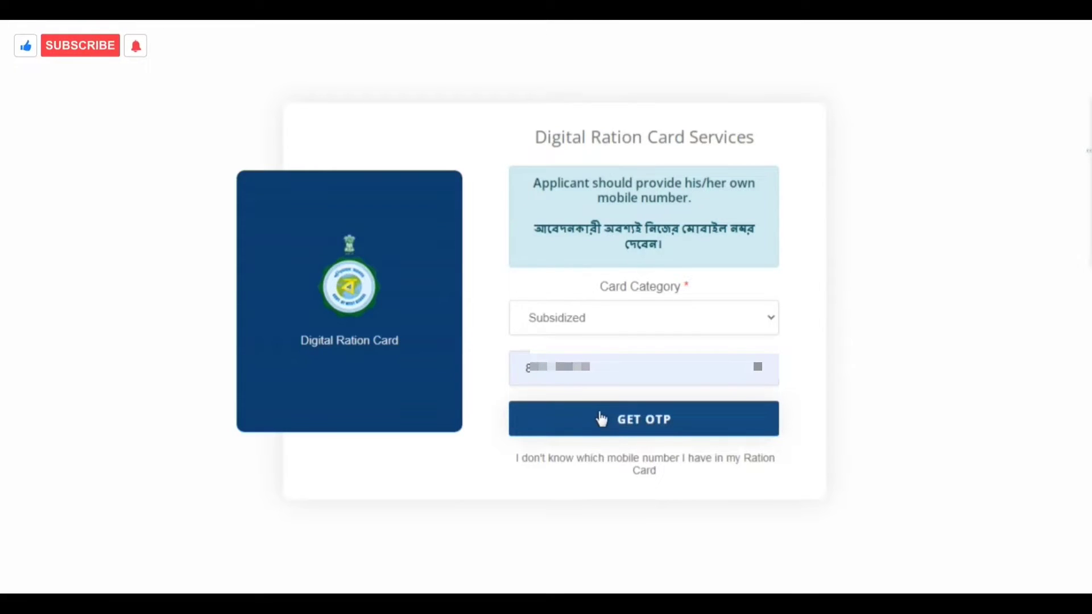
{"action": "left_click", "coordinate": [597, 424]}
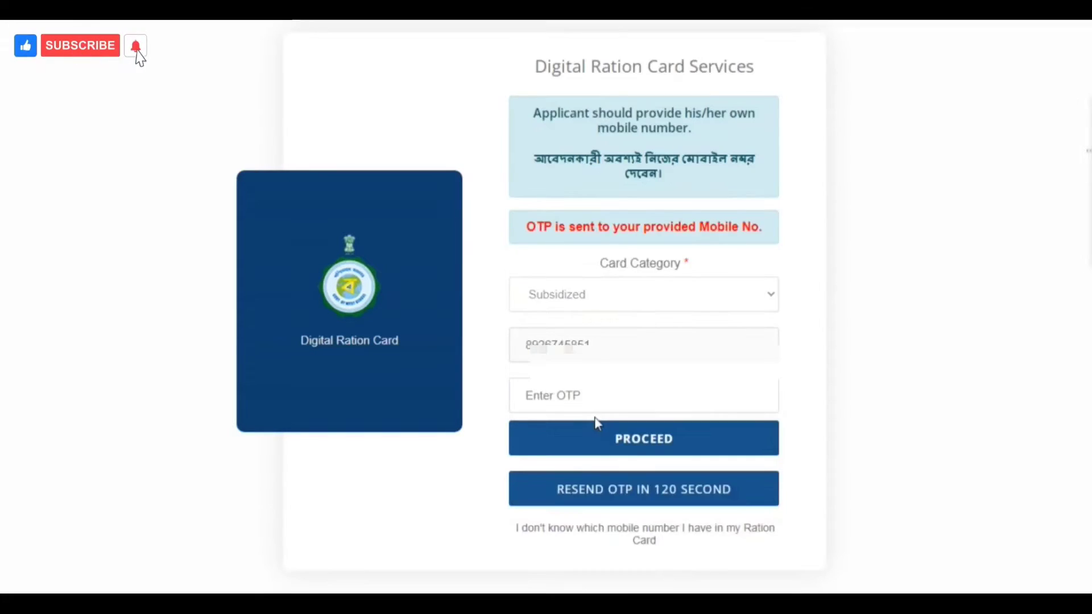
Enter the received OTP and proceed to sign in.
{"action": "left_click", "coordinate": [593, 398]}
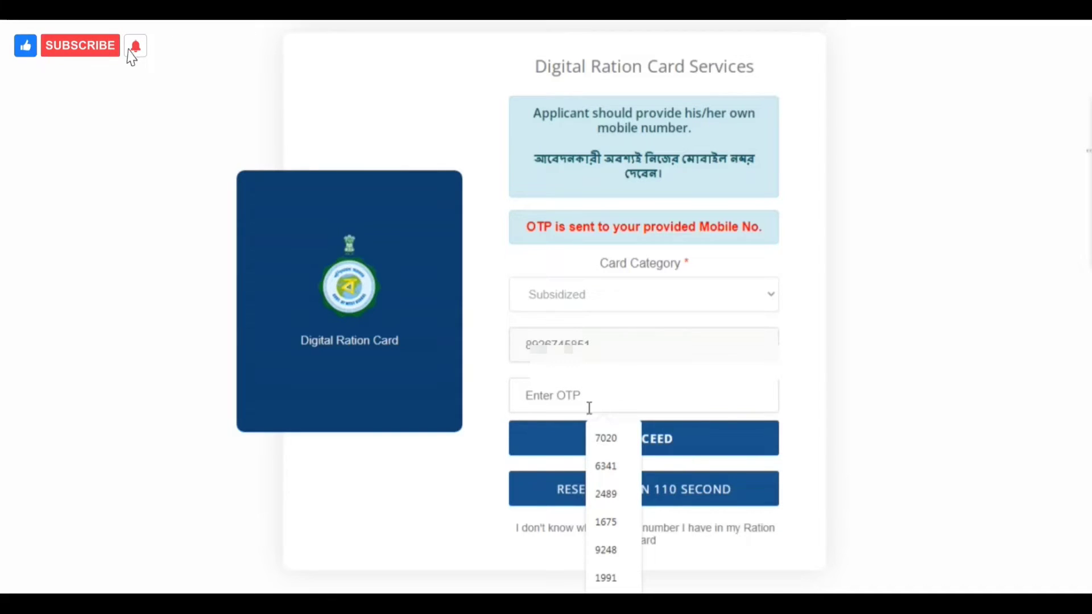
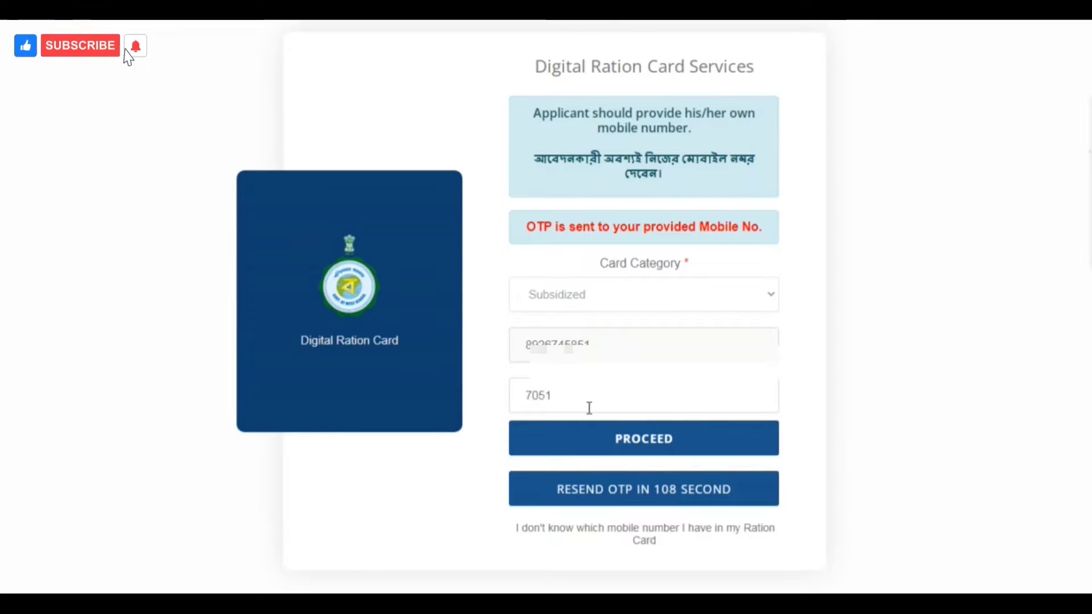
{"action": "left_click", "coordinate": [600, 440]}
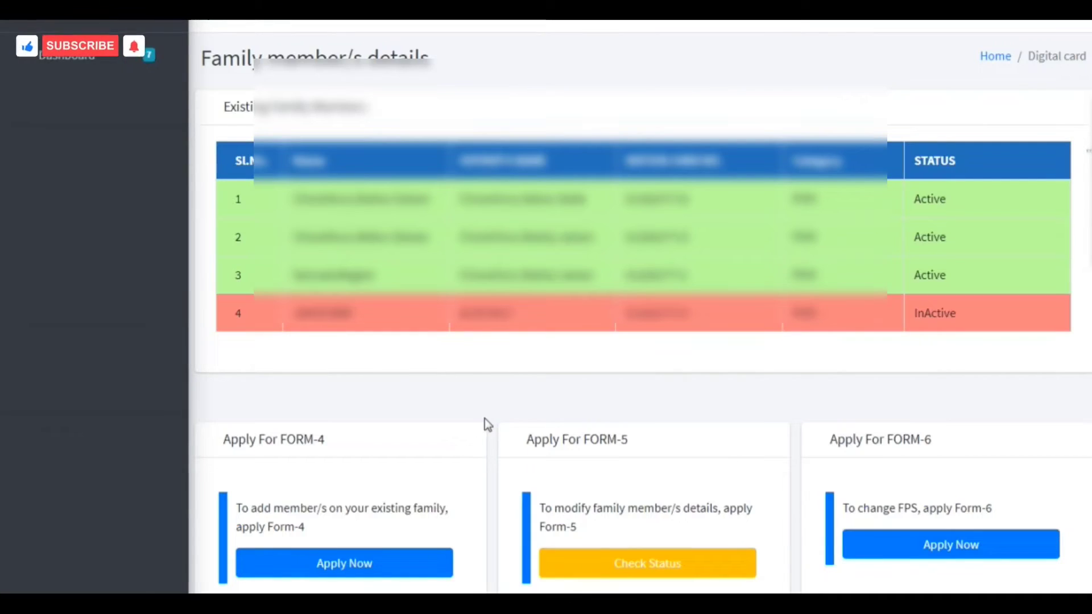
Scroll to the Apply For FORM-4 card and open its add-member application.
{"action": "scroll", "coordinate": [366, 378], "scroll_direction": "down", "scroll_amount": 2}
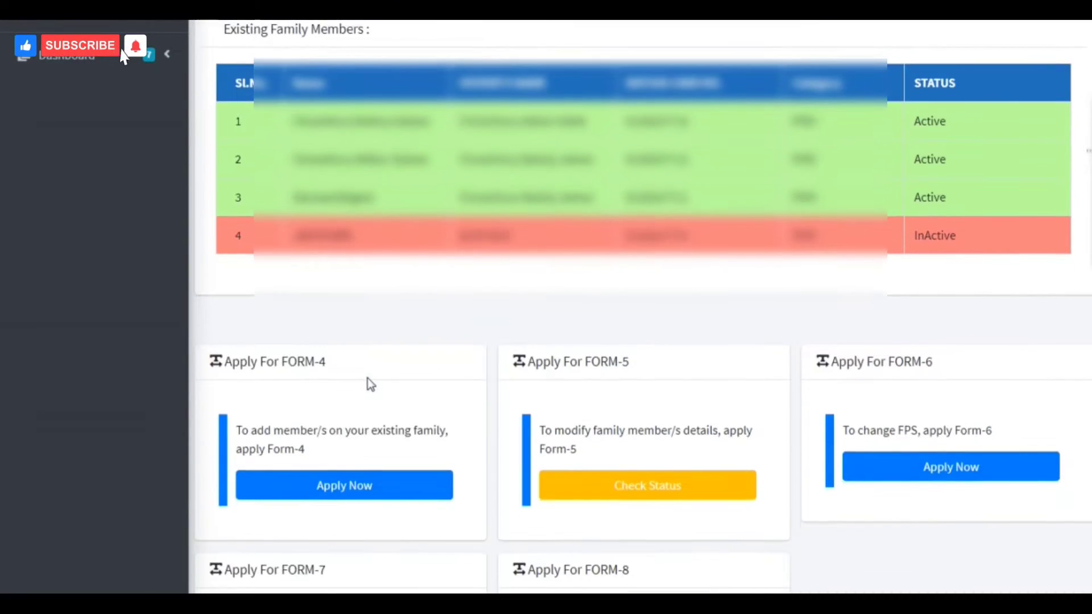
{"action": "scroll", "coordinate": [372, 379], "scroll_direction": "down", "scroll_amount": 1}
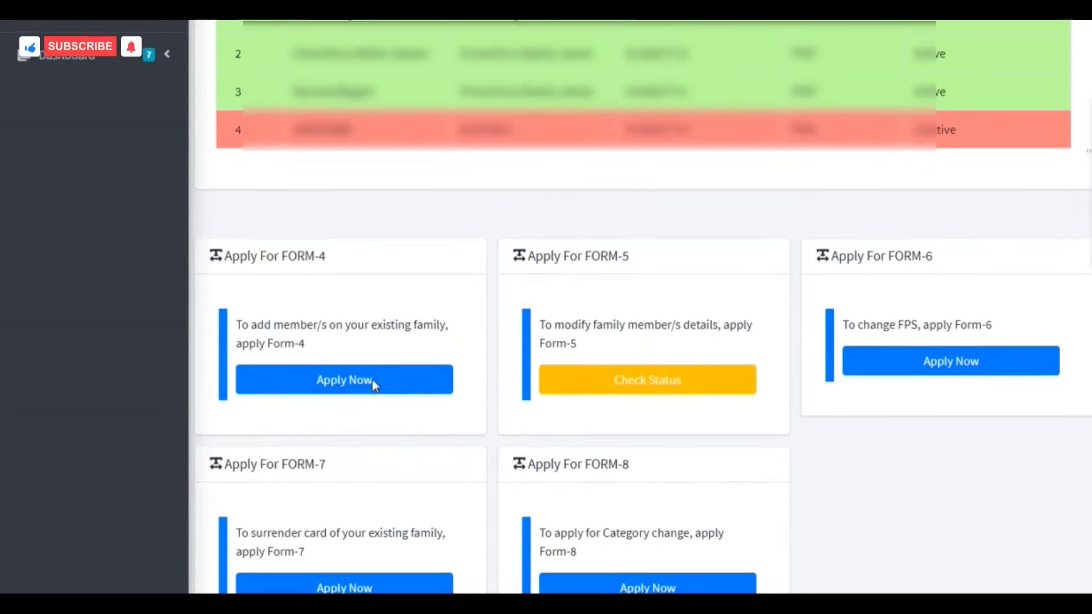
{"action": "left_click", "coordinate": [339, 344]}
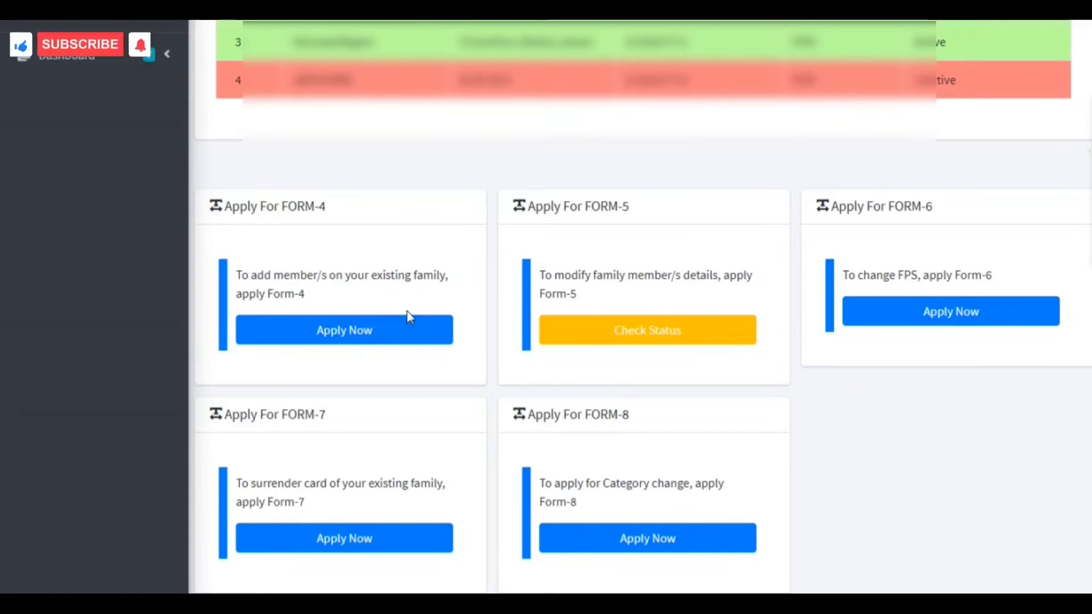
{"action": "left_click", "coordinate": [373, 335]}
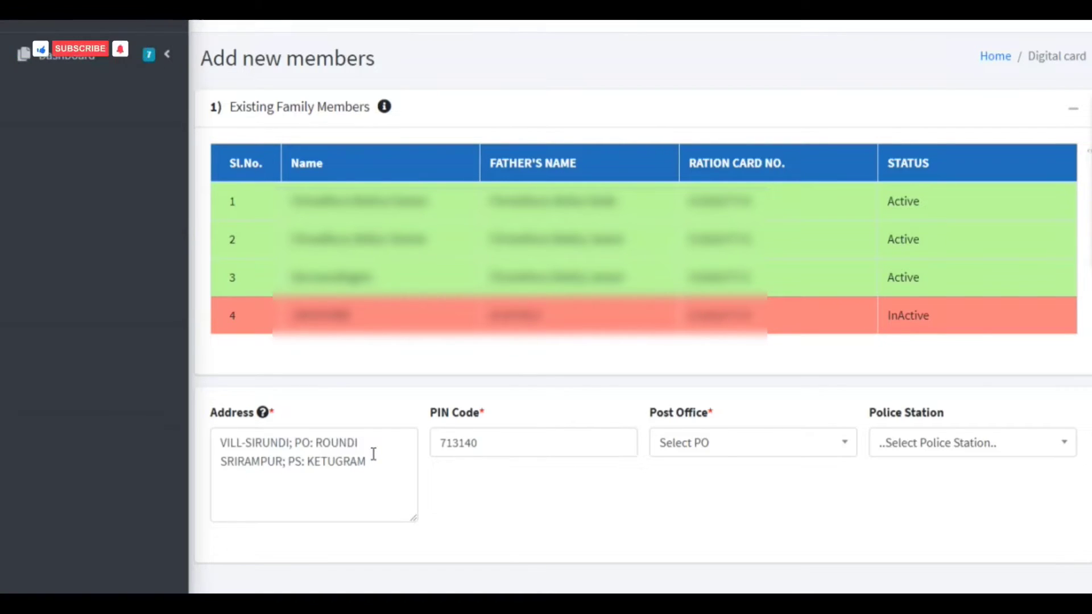
Replace the pre-filled address with 'vill demo po demo ps demo'.
{"action": "left_click_drag", "start_coordinate": [374, 454], "coordinate": [207, 419]}
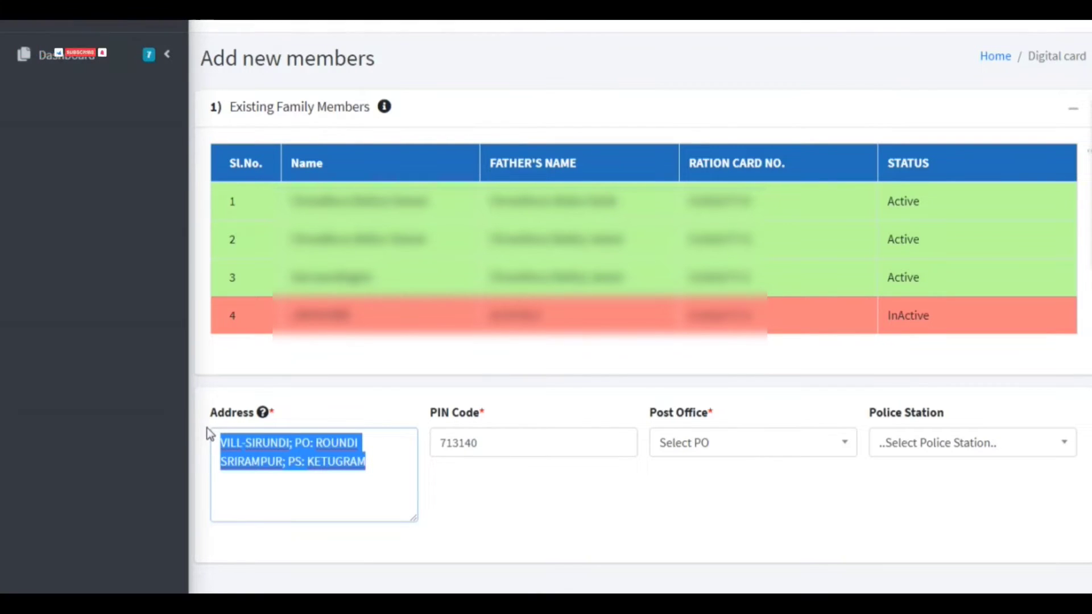
{"action": "key", "text": "BackSpace"}
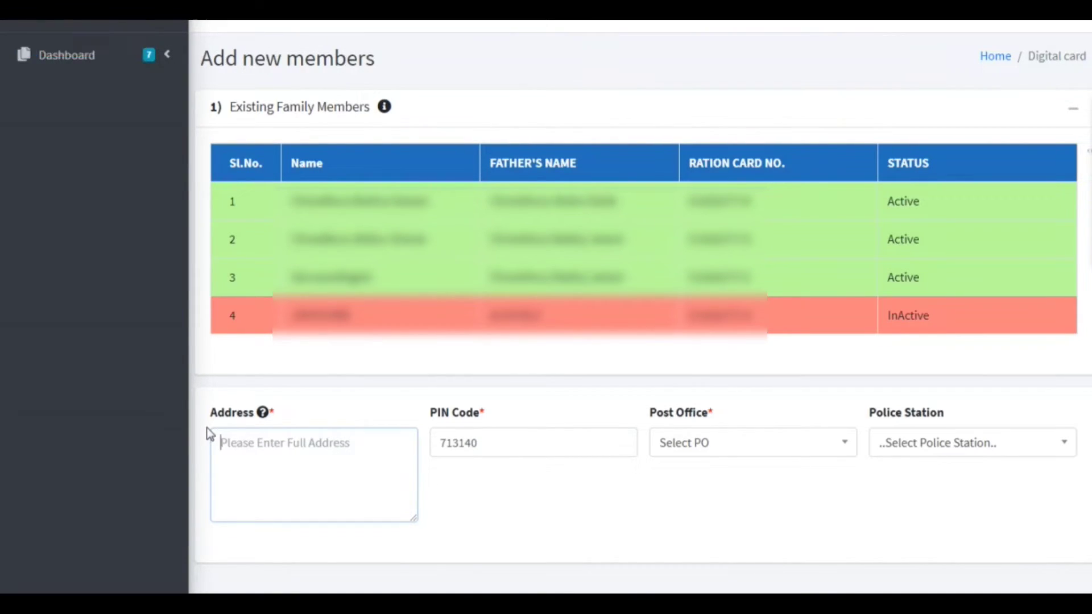
{"action": "type", "text": "vill de"}
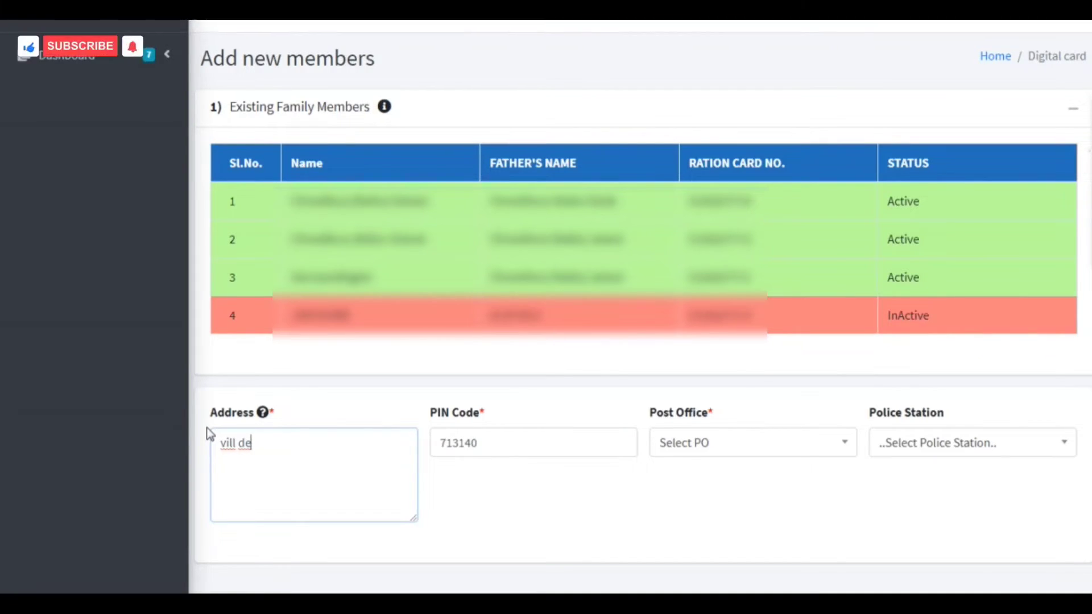
{"action": "type", "text": "mo"}
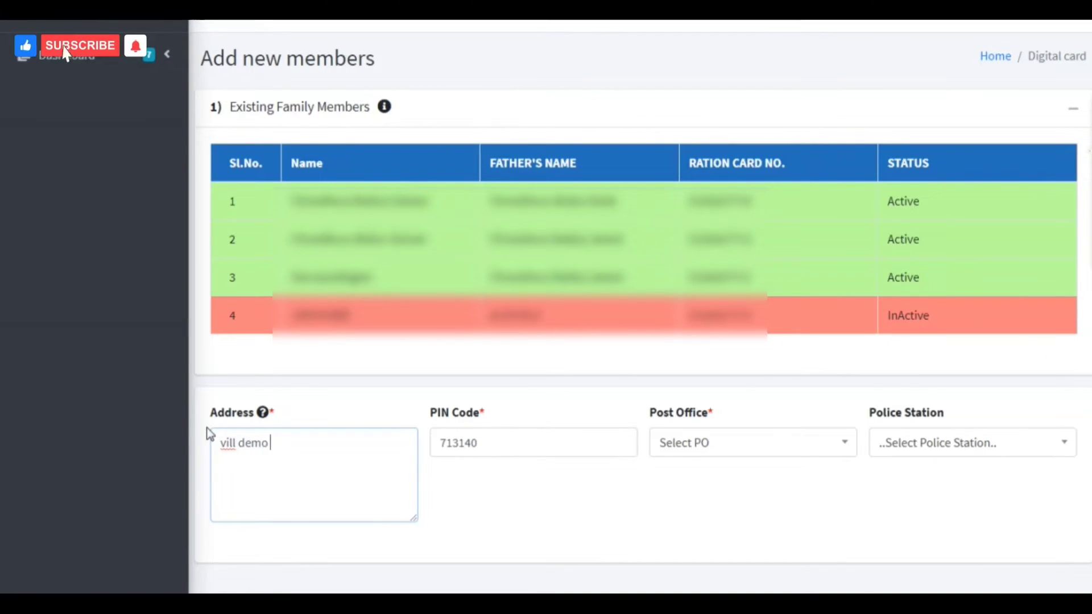
{"action": "type", "text": " po"}
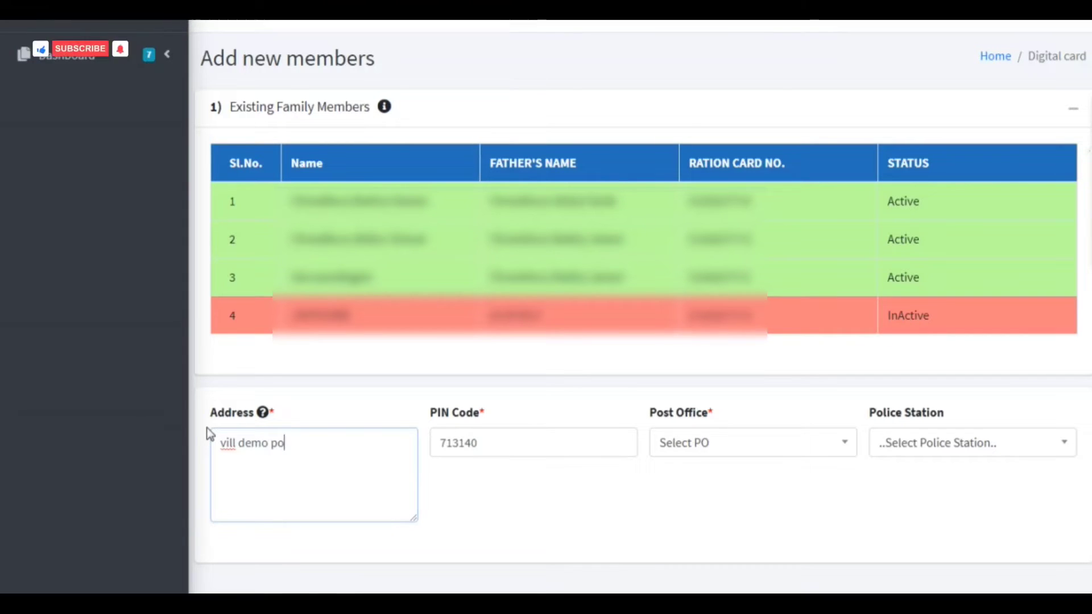
{"action": "type", "text": " de"}
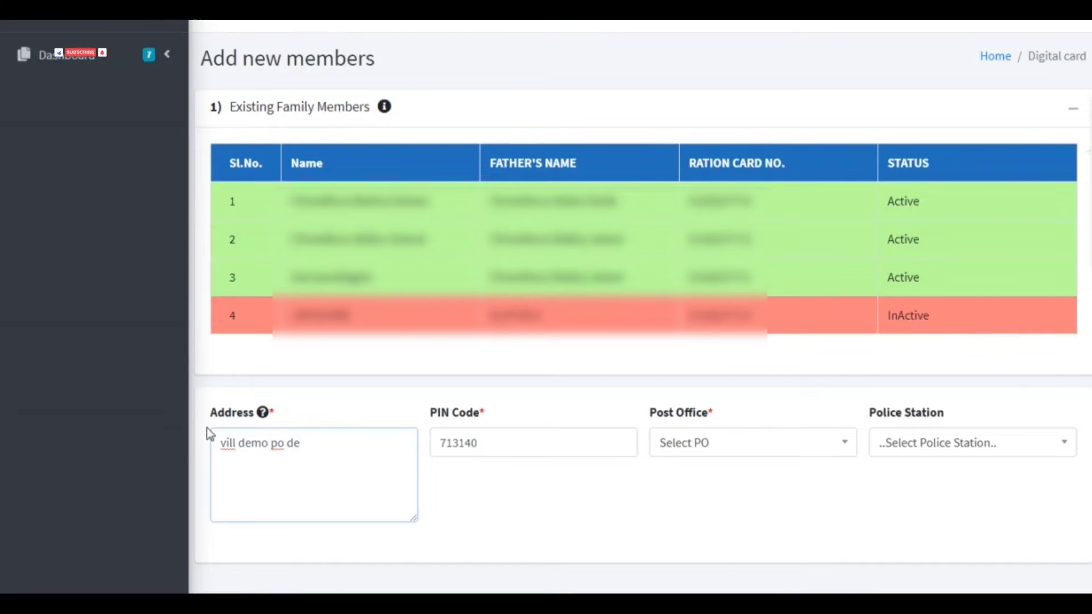
{"action": "type", "text": "m"}
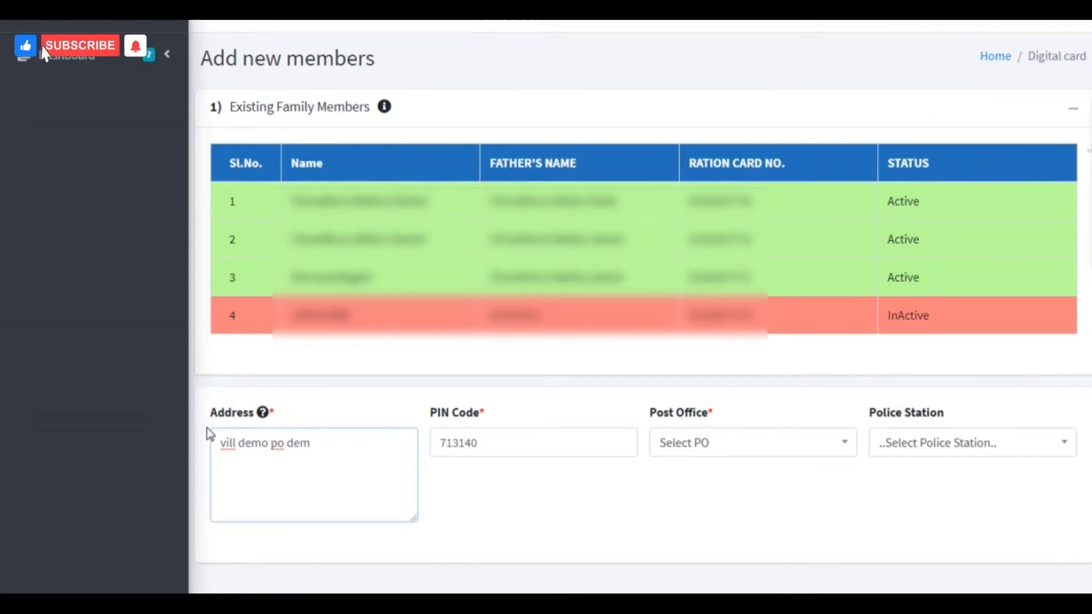
{"action": "type", "text": "o ps demo"}
Set Post Office to Roundi Srirampur and Police Station to KETUGRAM.
{"action": "left_click", "coordinate": [751, 442]}
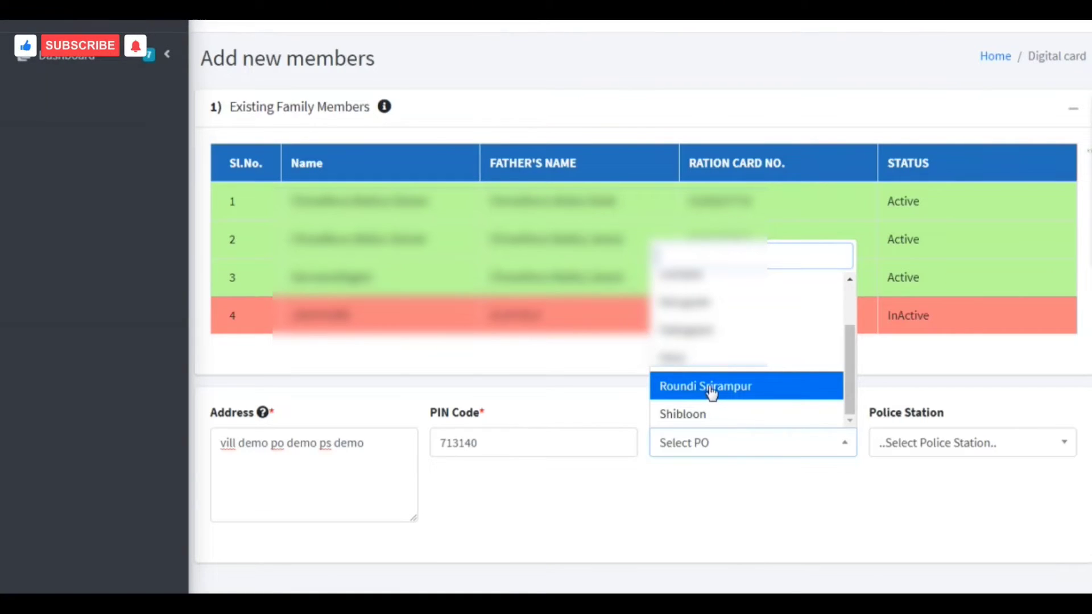
{"action": "left_click", "coordinate": [711, 389]}
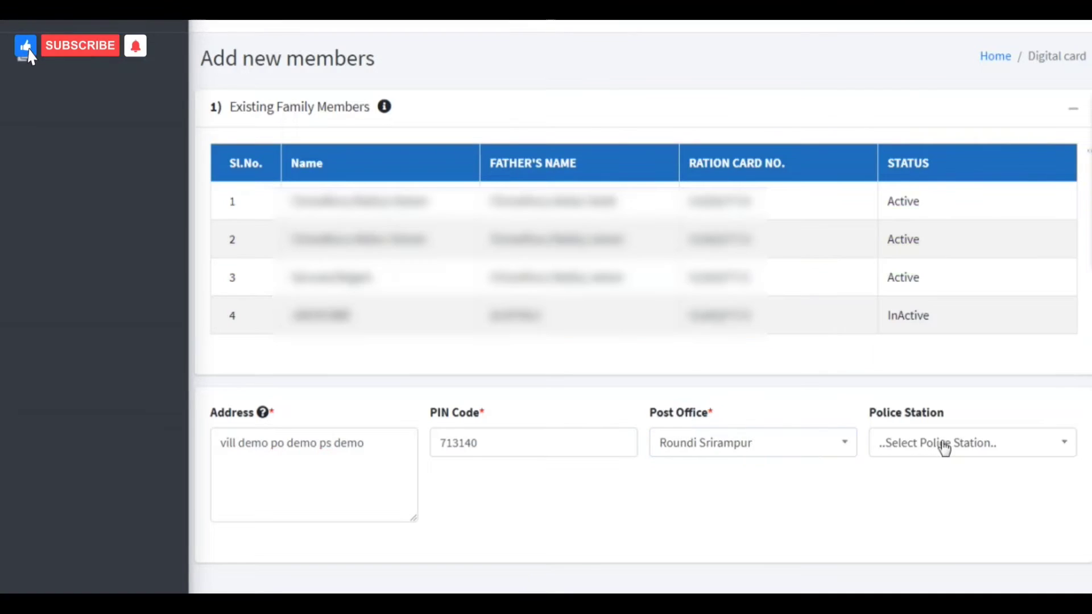
{"action": "left_click", "coordinate": [941, 444]}
{"action": "scroll", "coordinate": [933, 405], "scroll_direction": "down", "scroll_amount": 3}
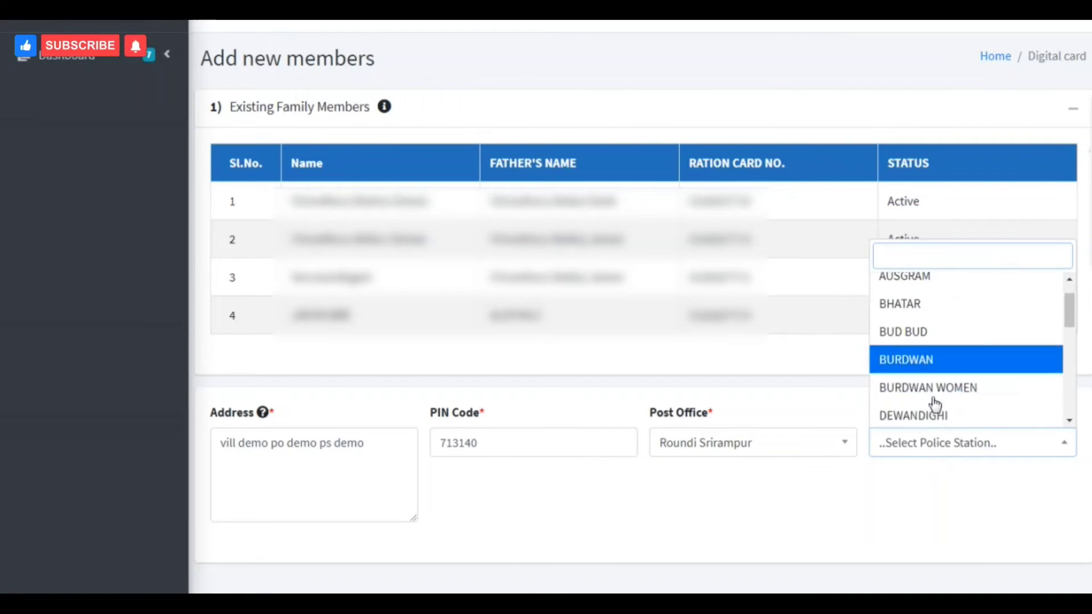
{"action": "scroll", "coordinate": [933, 405], "scroll_direction": "down", "scroll_amount": 3}
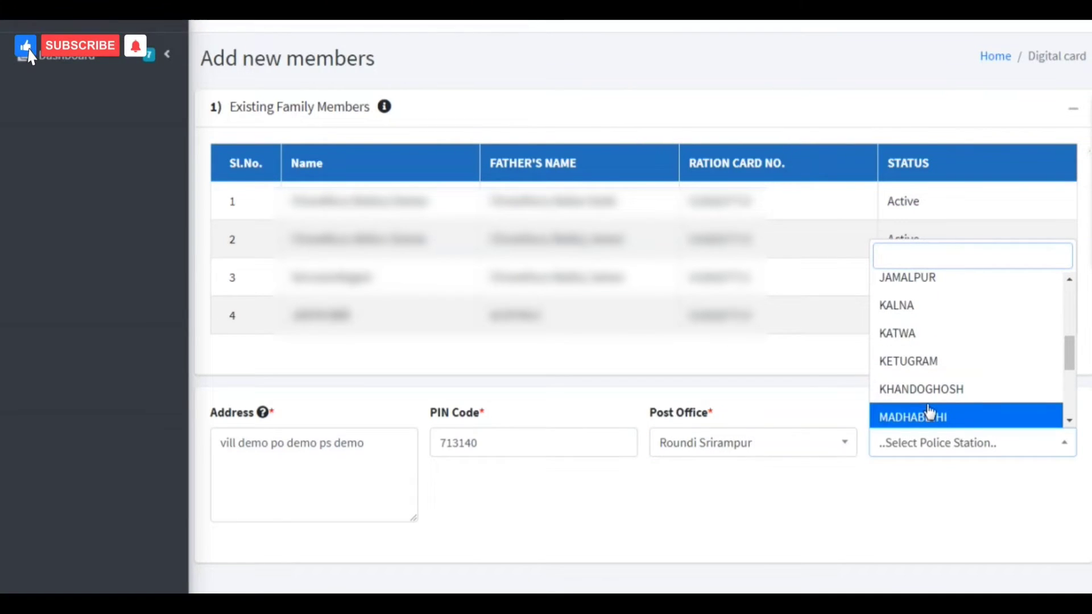
{"action": "left_click", "coordinate": [926, 367]}
{"action": "scroll", "coordinate": [605, 497], "scroll_direction": "down", "scroll_amount": 7}
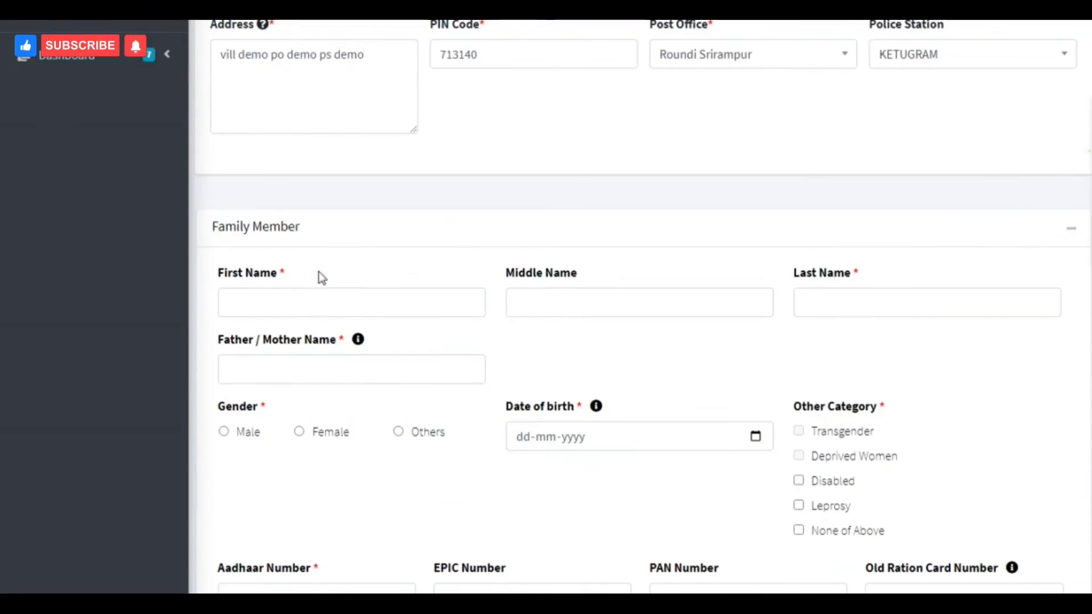
Enter 'demo' as the new member's first, last and father/mother name.
{"action": "left_click", "coordinate": [324, 307]}
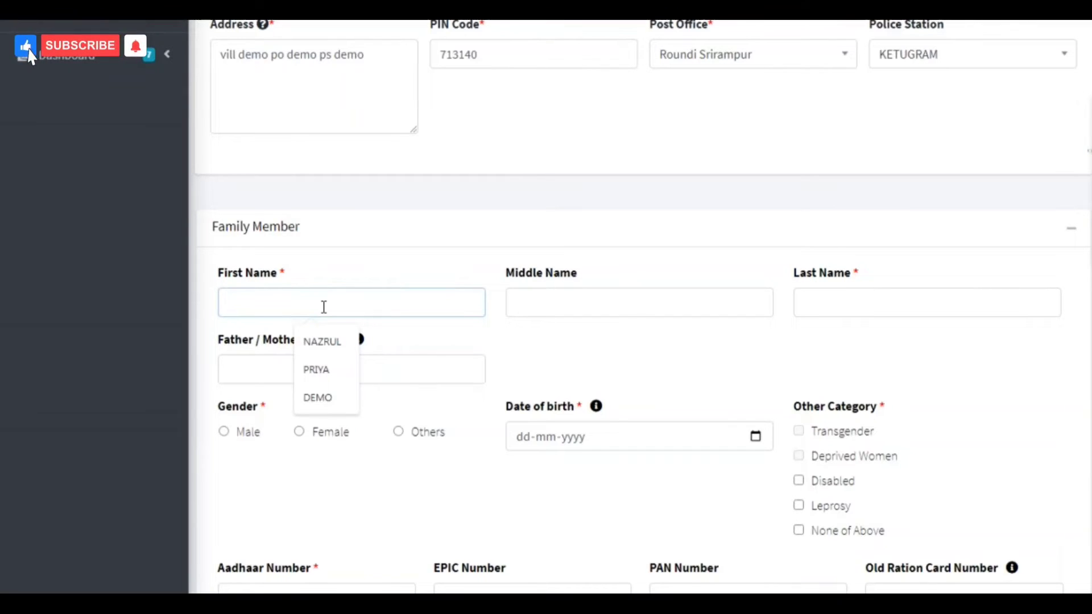
{"action": "type", "text": "de"}
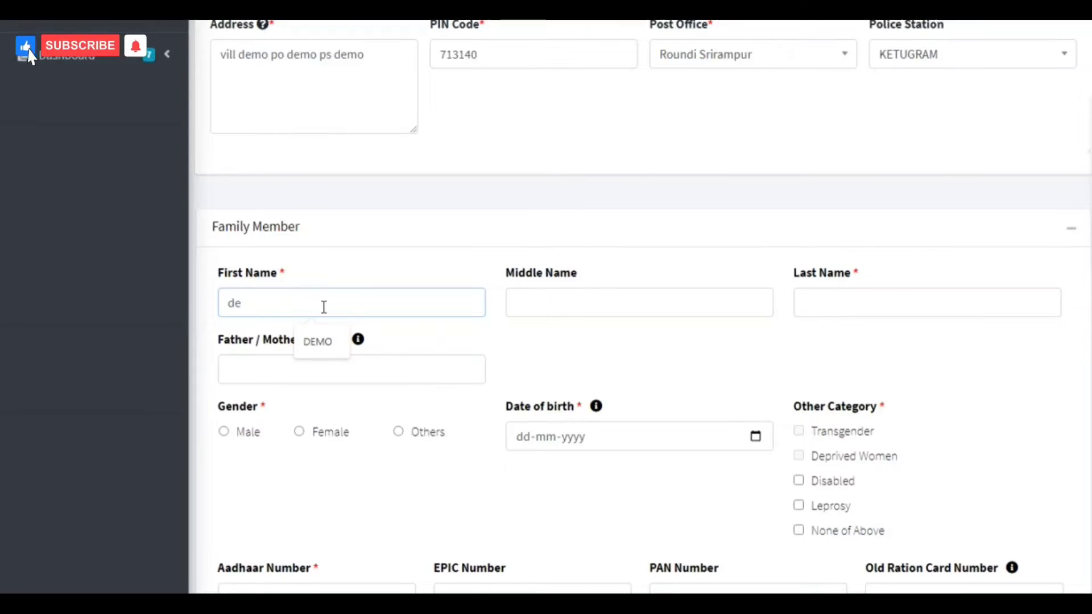
{"action": "type", "text": "m"}
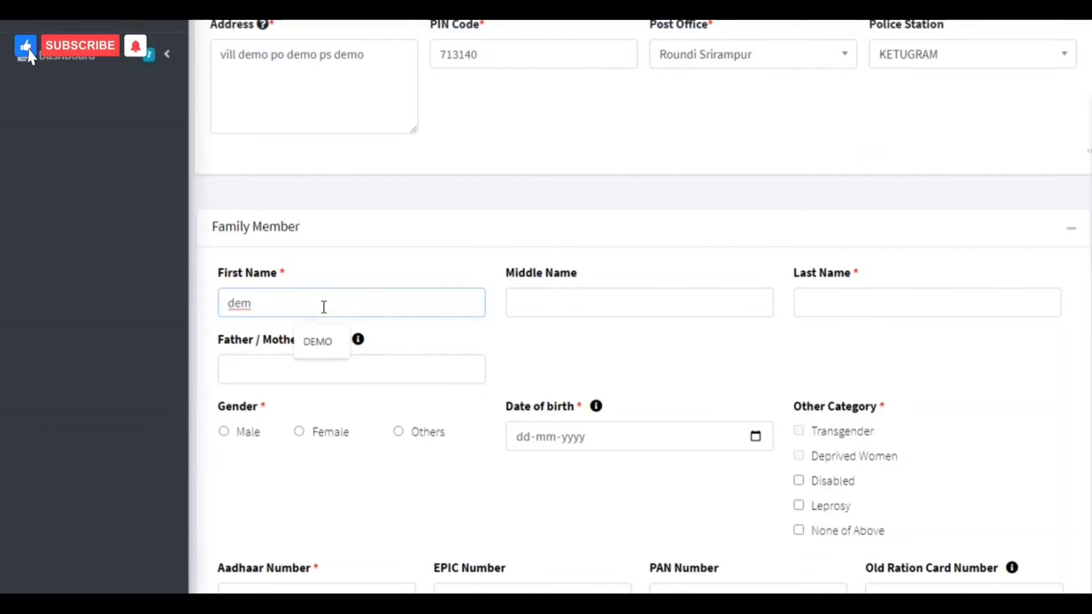
{"action": "type", "text": "o"}
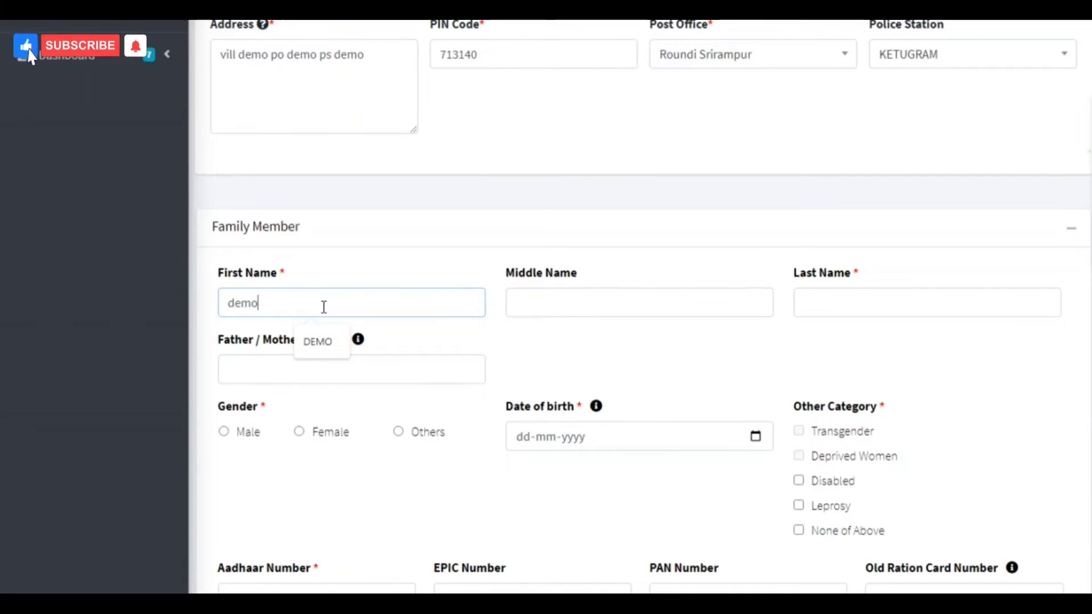
{"action": "key", "text": "Tab"}
{"action": "key", "text": "Tab"}
{"action": "type", "text": "demo"}
{"action": "key", "text": "Tab"}
{"action": "type", "text": "de"}
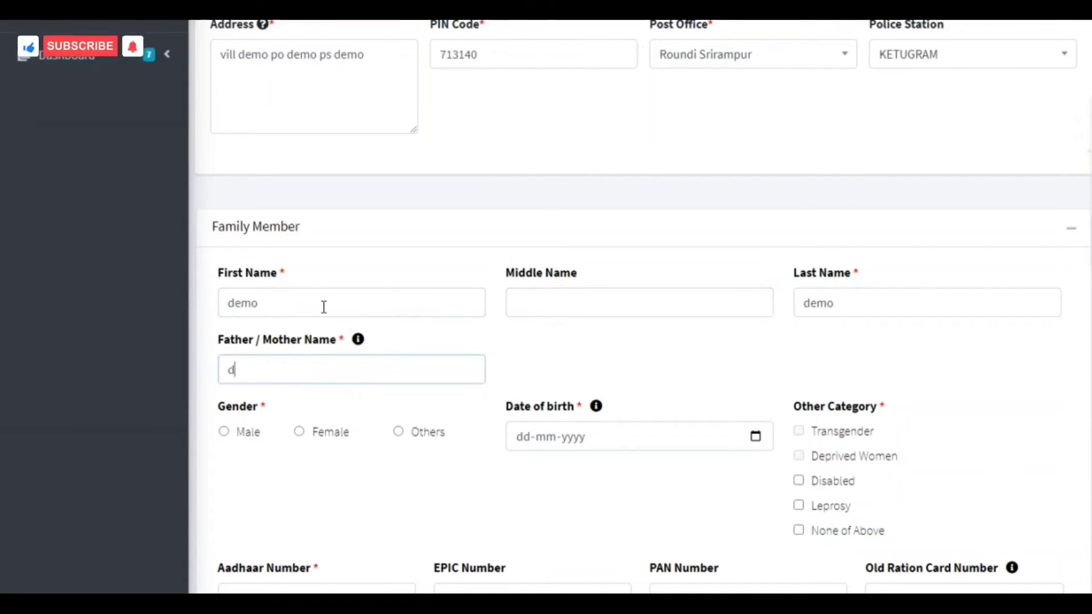
{"action": "type", "text": "mo"}
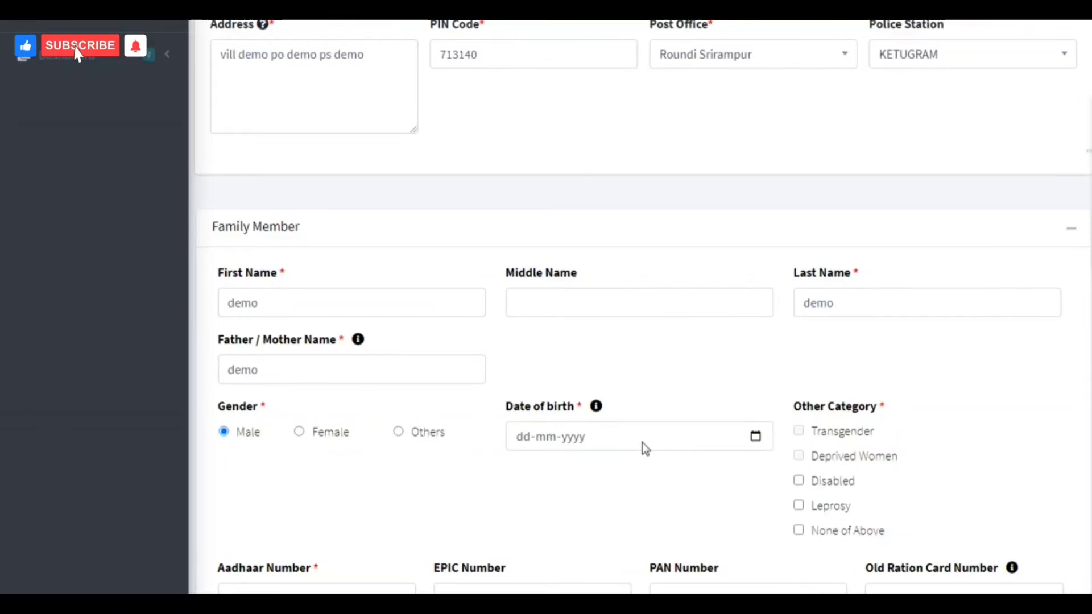
Set the date of birth to 20-05-2020 and mark the category None of Above.
{"action": "left_click", "coordinate": [527, 437]}
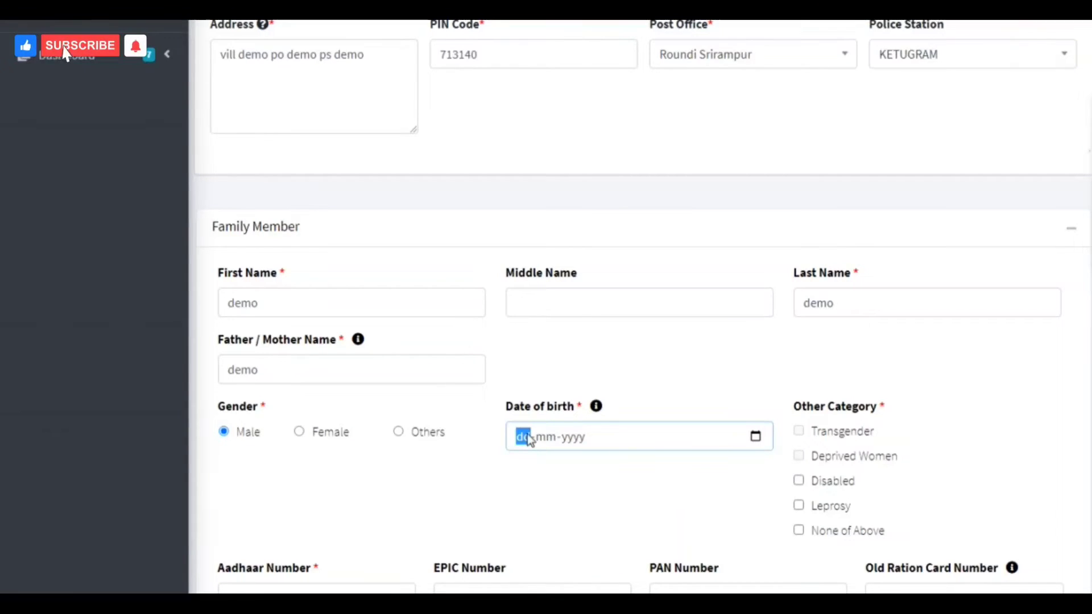
{"action": "type", "text": "20-"}
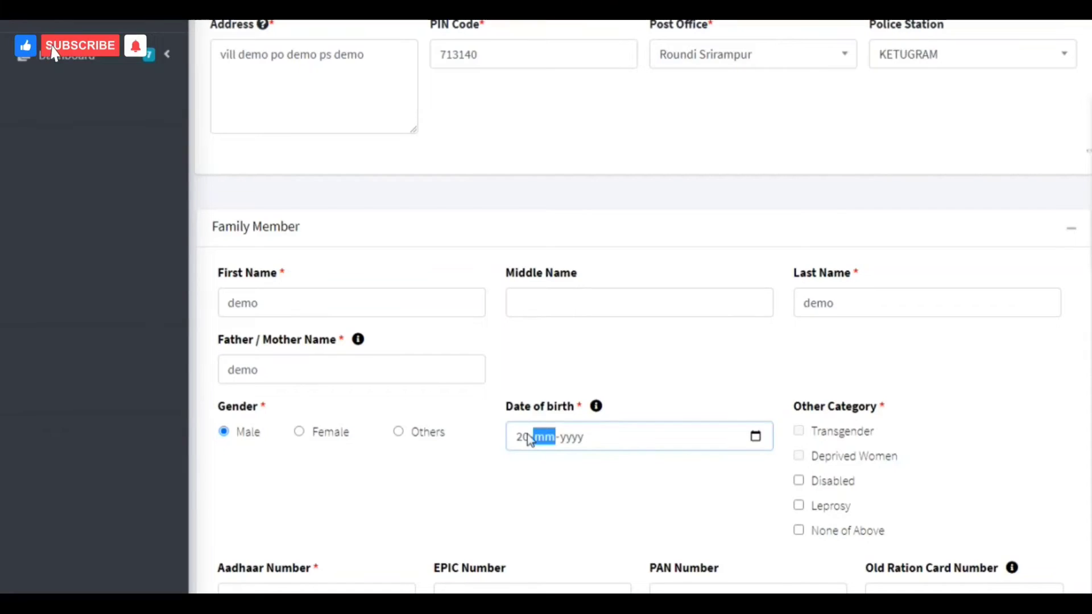
{"action": "type", "text": "05-"}
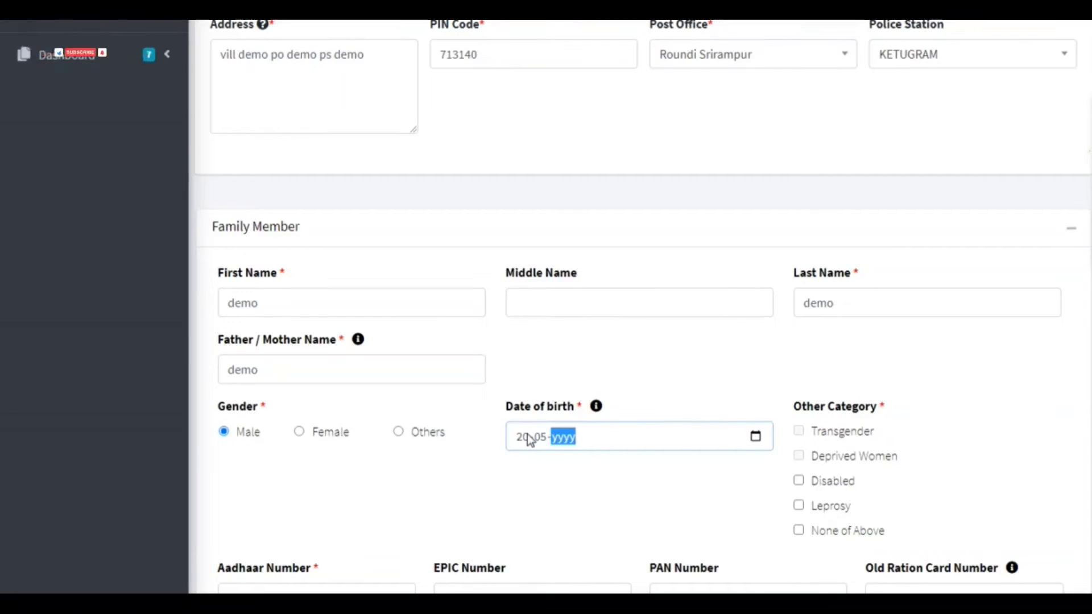
{"action": "type", "text": "0202"}
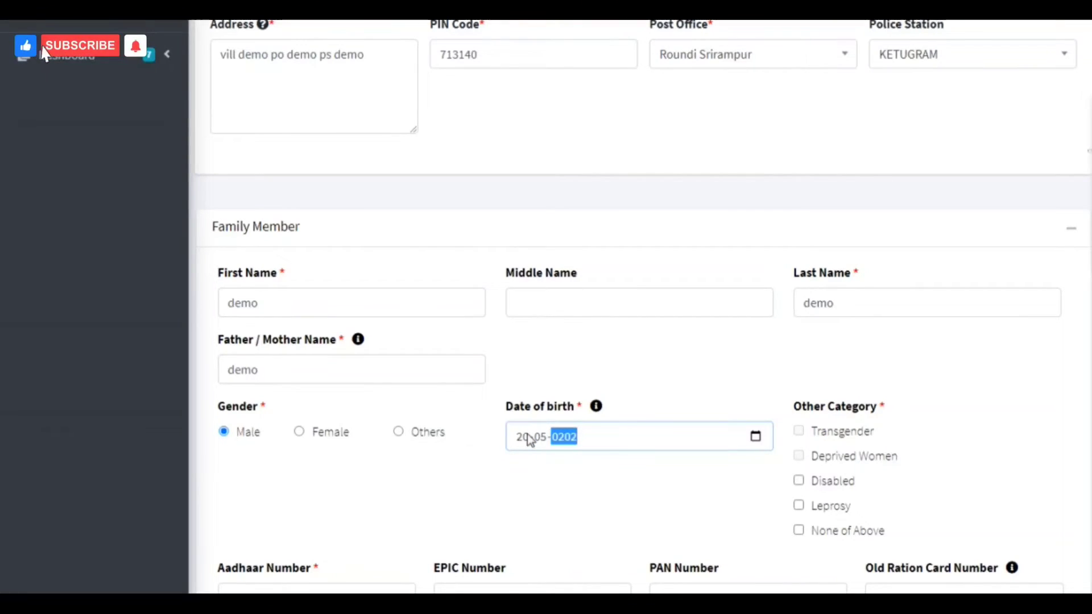
{"action": "type", "text": "0"}
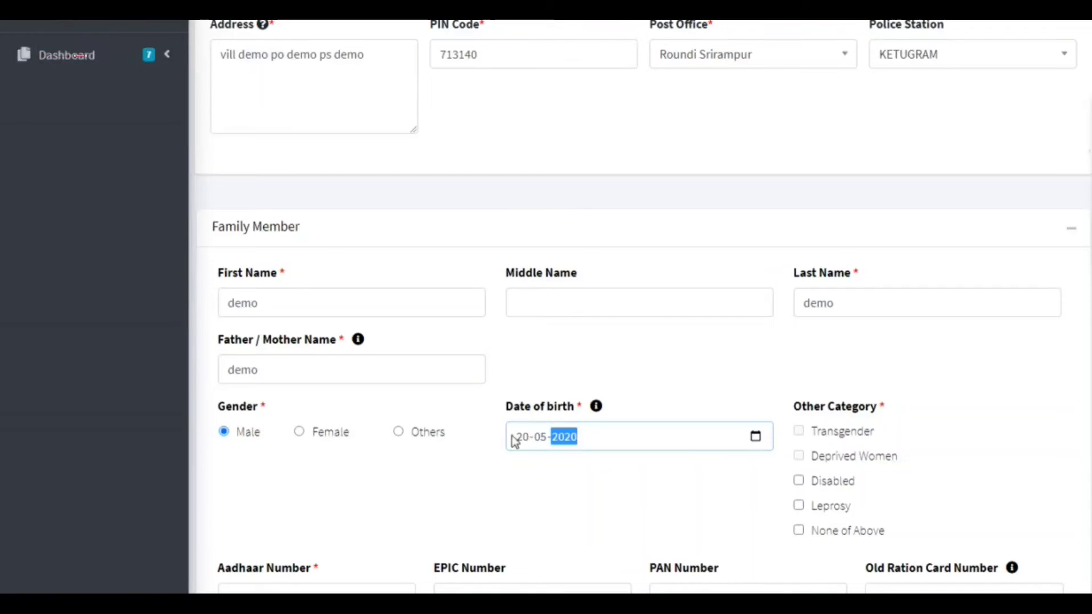
{"action": "left_click", "coordinate": [758, 534]}
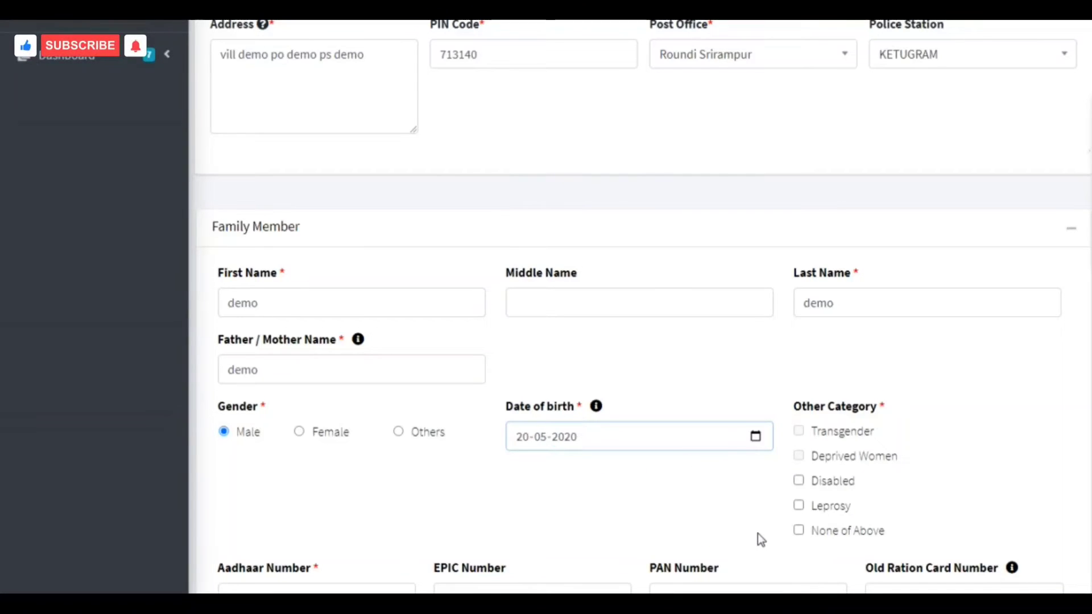
{"action": "left_click", "coordinate": [799, 530]}
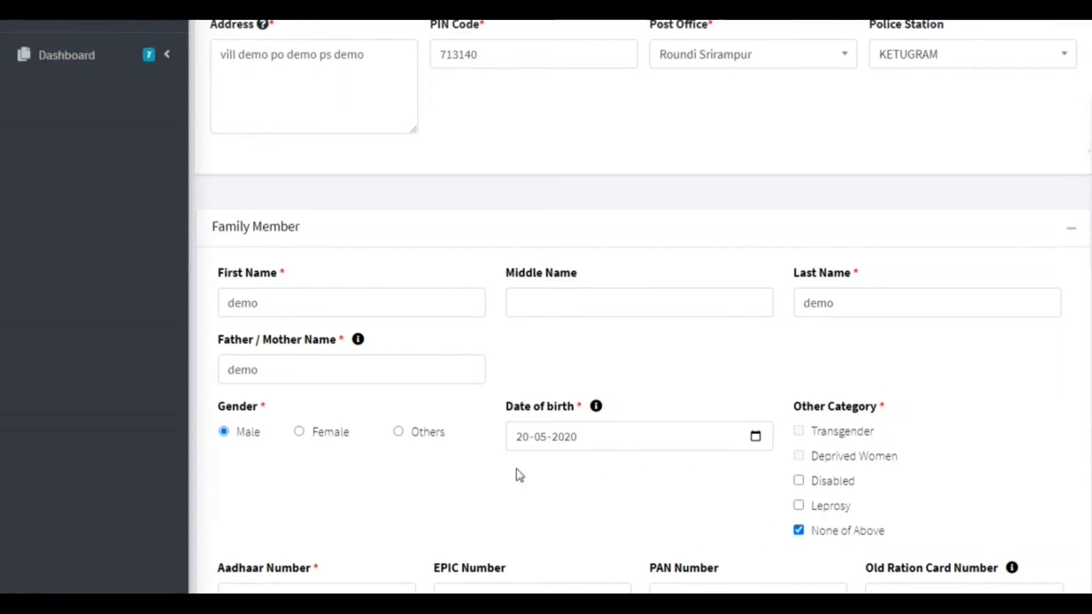
Choose SON as relation to the household head and continue to the review.
{"action": "scroll", "coordinate": [515, 473], "scroll_direction": "down", "scroll_amount": 2}
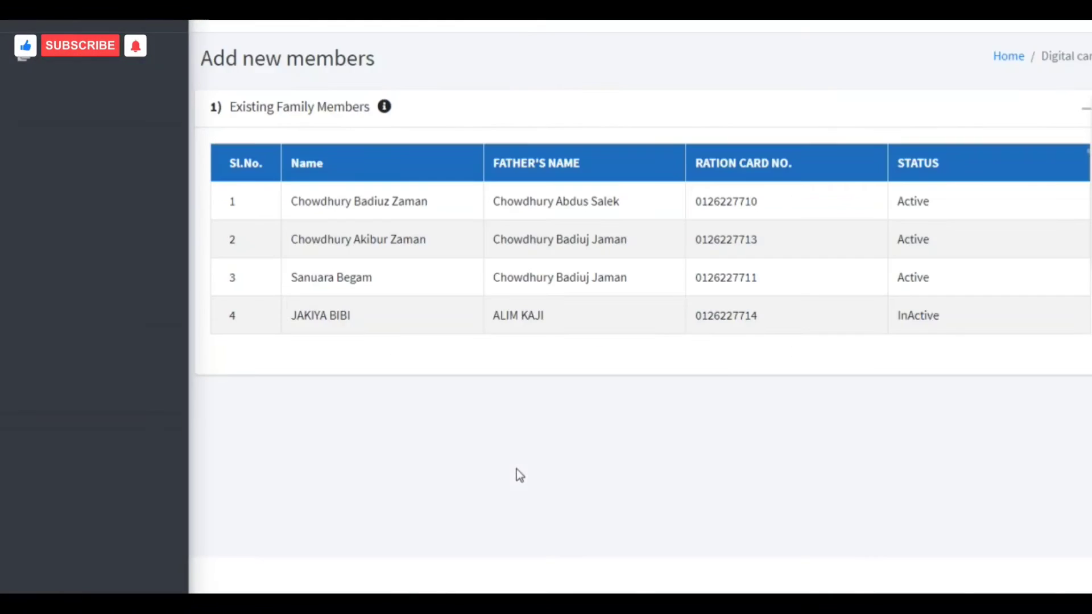
{"action": "scroll", "coordinate": [514, 475], "scroll_direction": "down", "scroll_amount": 6}
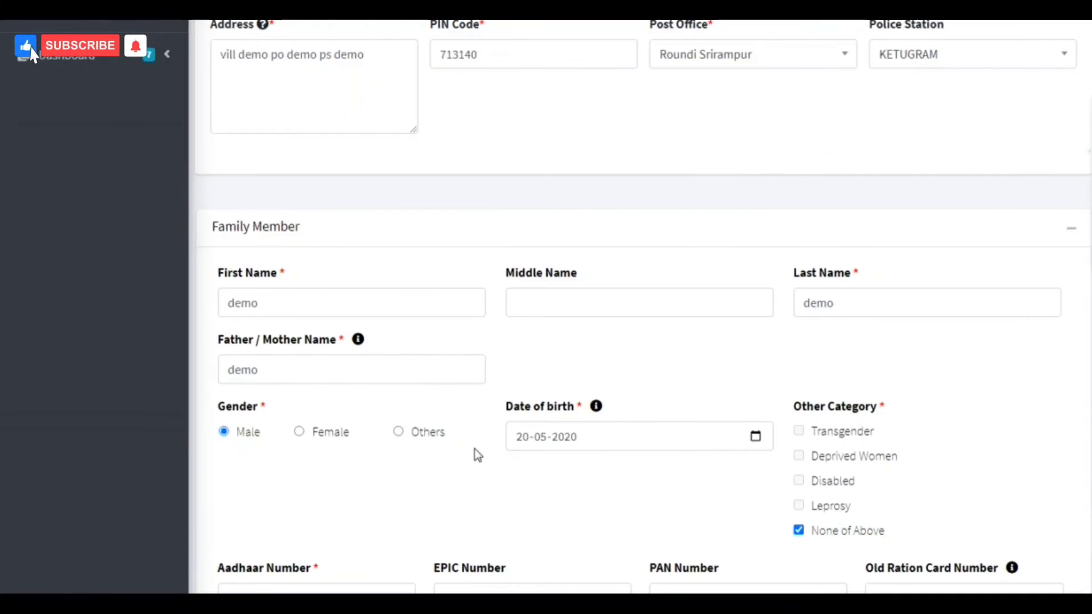
{"action": "scroll", "coordinate": [476, 440], "scroll_direction": "down", "scroll_amount": 1}
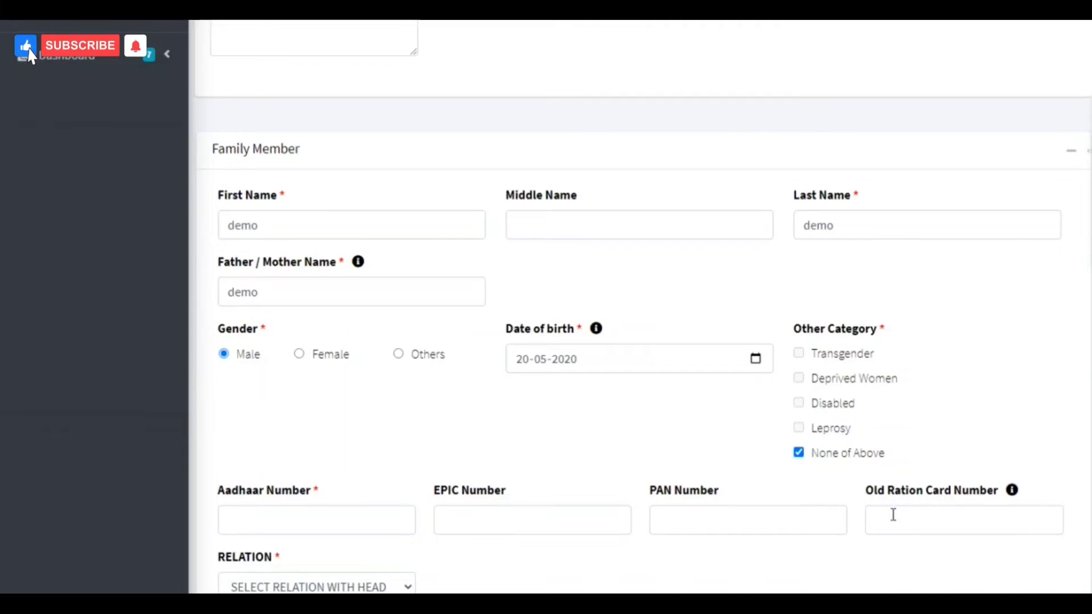
{"action": "scroll", "coordinate": [480, 513], "scroll_direction": "down", "scroll_amount": 3}
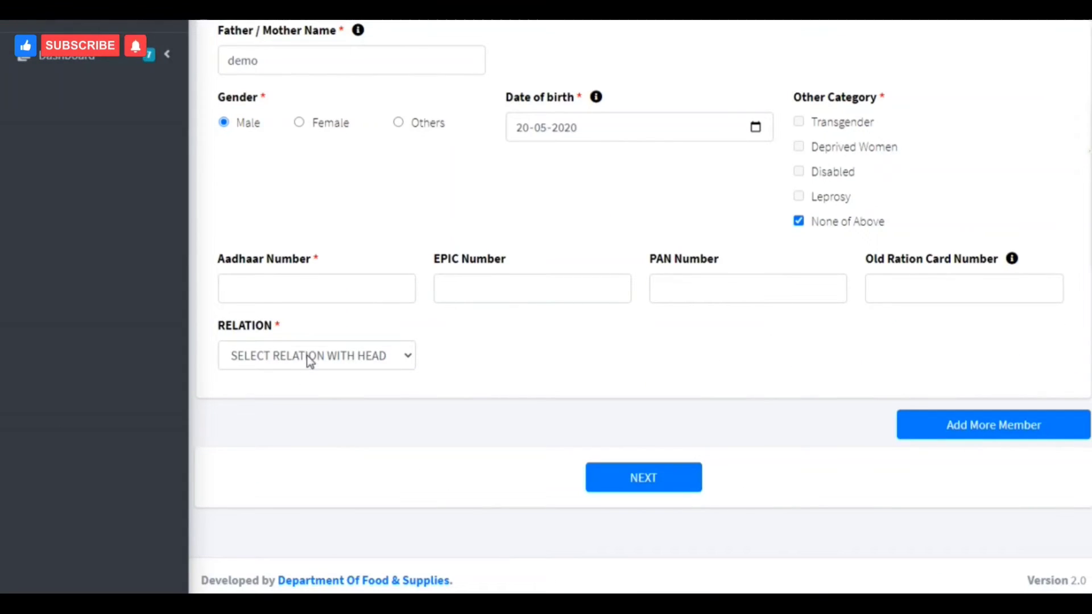
{"action": "left_click", "coordinate": [309, 361]}
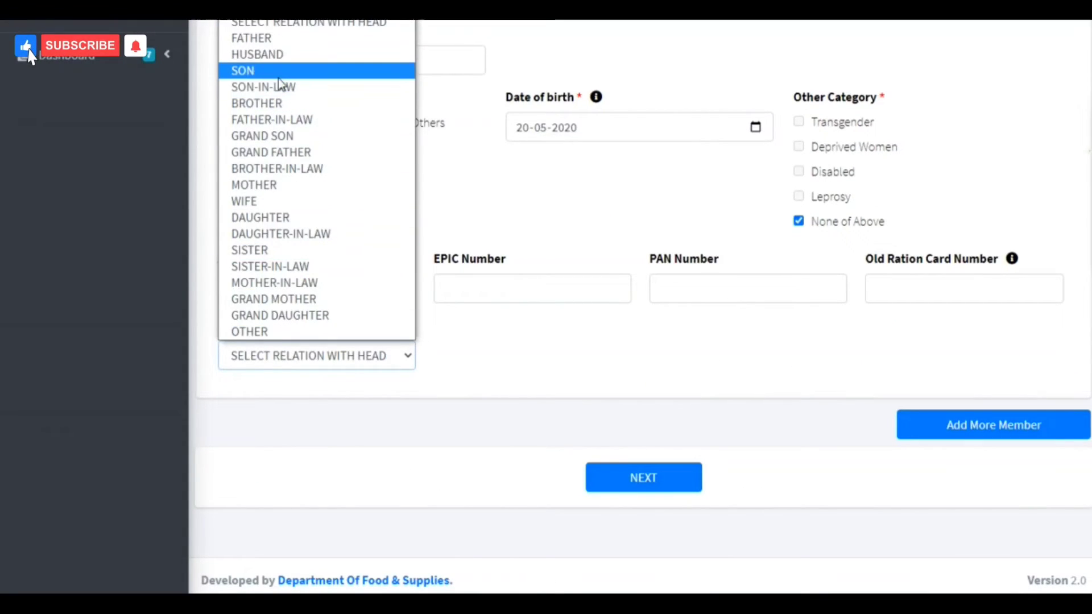
{"action": "left_click", "coordinate": [283, 74]}
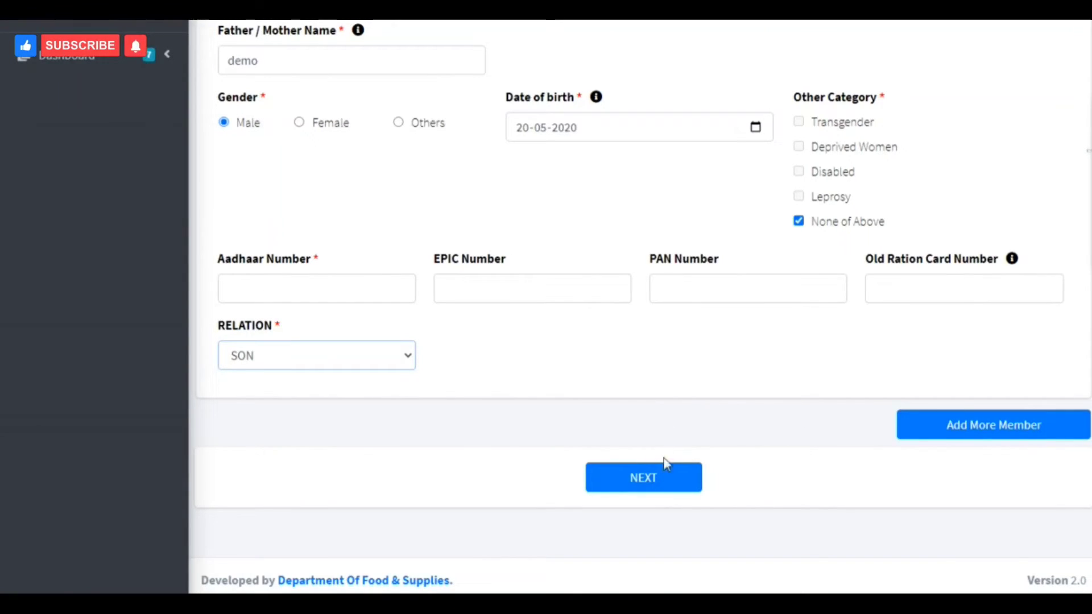
{"action": "left_click", "coordinate": [656, 480]}
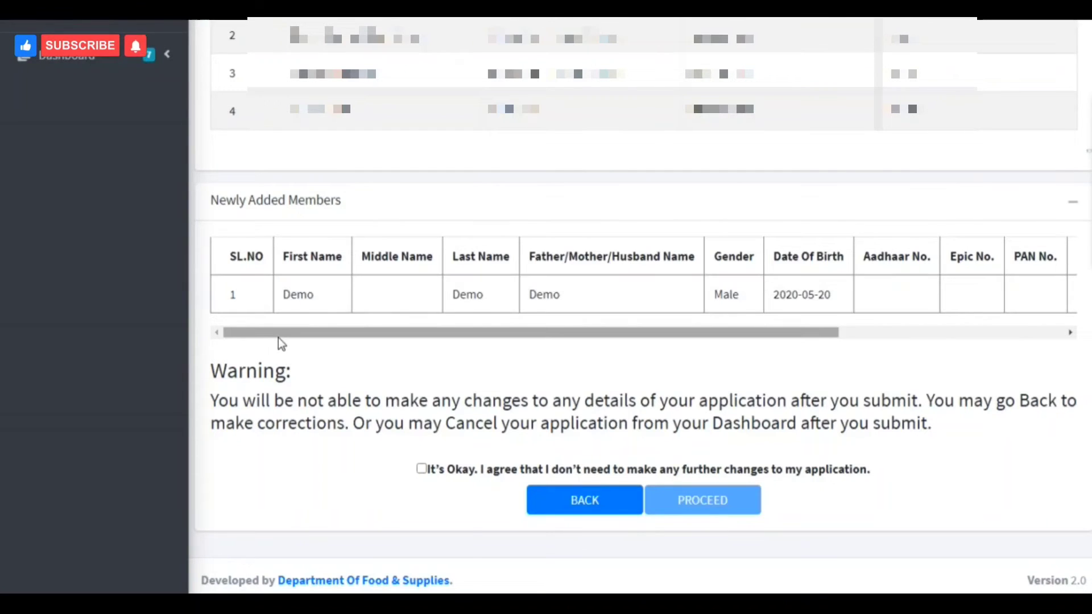
Check the Demo Demo / SON row in Newly Added Members and tick 'It's Okay, I agree'.
{"action": "left_click_drag", "start_coordinate": [280, 337], "coordinate": [616, 339]}
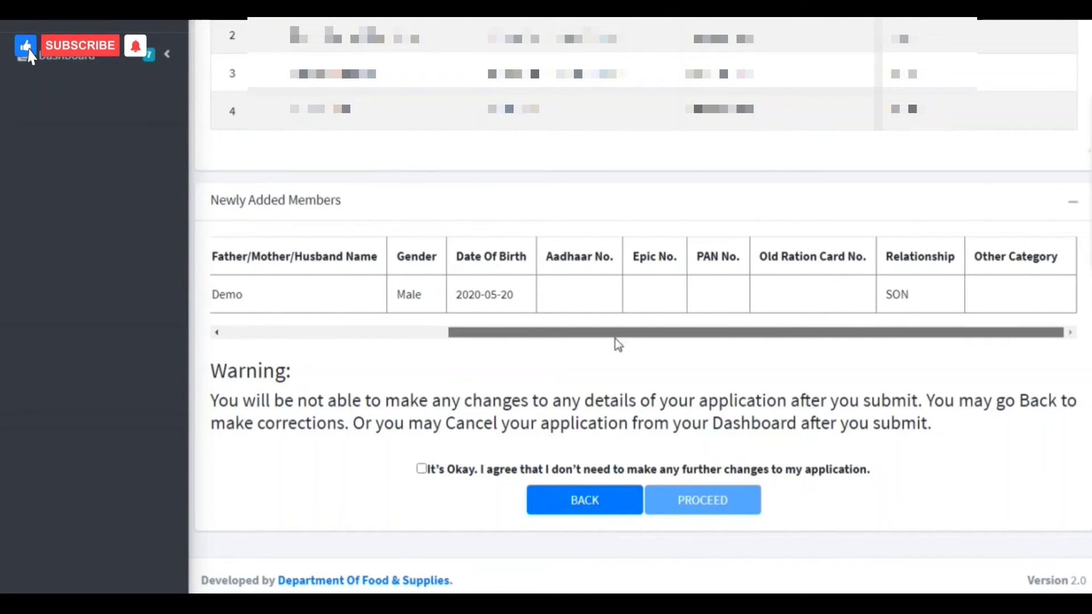
{"action": "left_click_drag", "start_coordinate": [523, 336], "coordinate": [284, 339]}
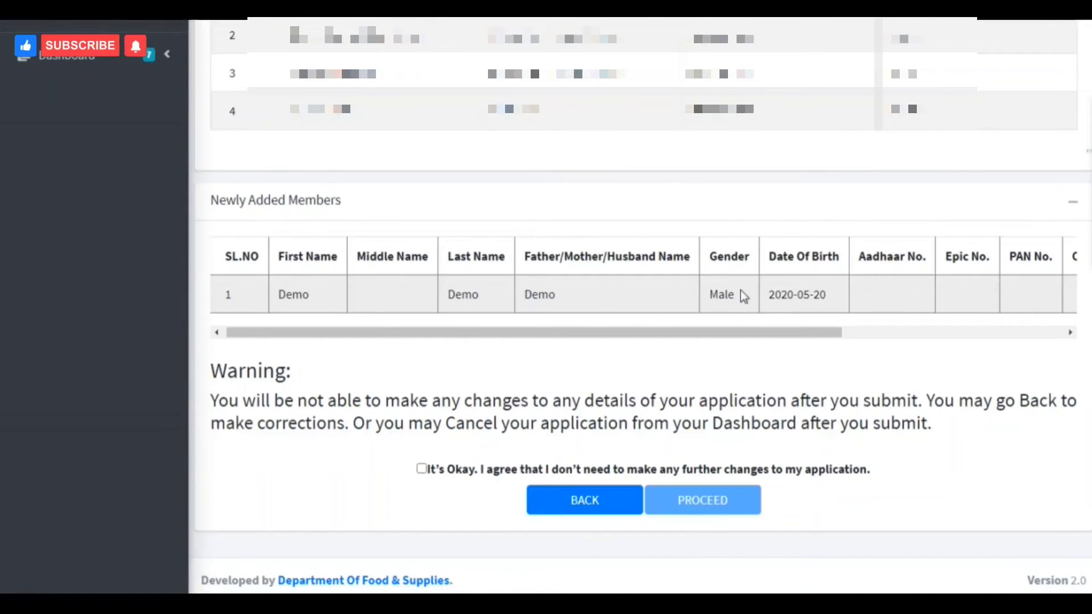
{"action": "left_click", "coordinate": [420, 471]}
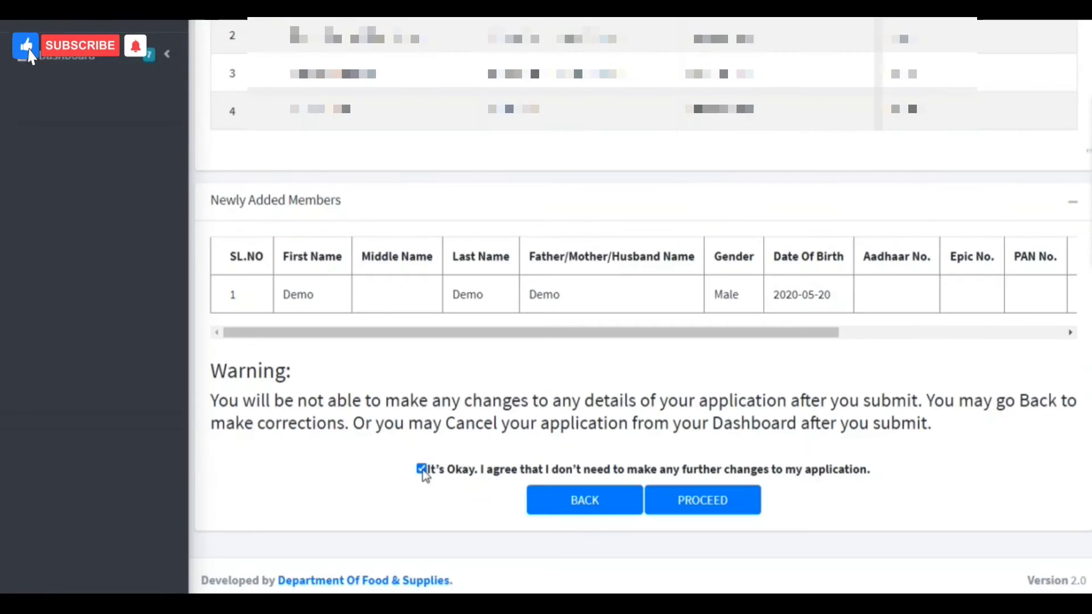
Proceed to the document upload step.
{"action": "left_click", "coordinate": [694, 508]}
{"action": "scroll", "coordinate": [681, 502], "scroll_direction": "down", "scroll_amount": 1}
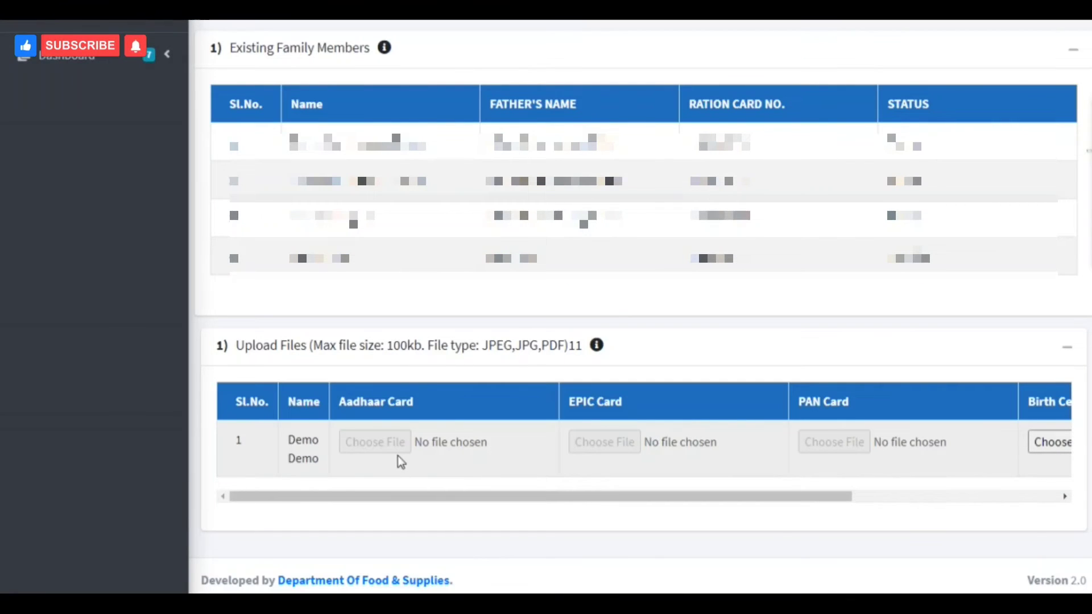
{"action": "left_click_drag", "start_coordinate": [420, 502], "coordinate": [643, 512]}
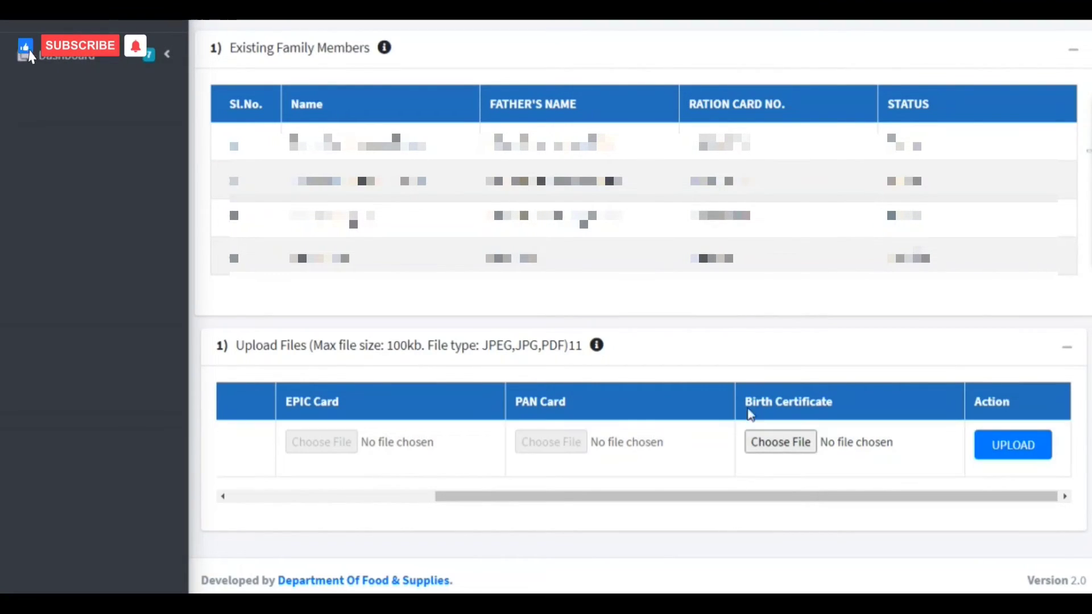
Attach the RATION CARD image from Local Disk (E:) > RATION CARD as the birth certificate.
{"action": "left_click", "coordinate": [774, 443]}
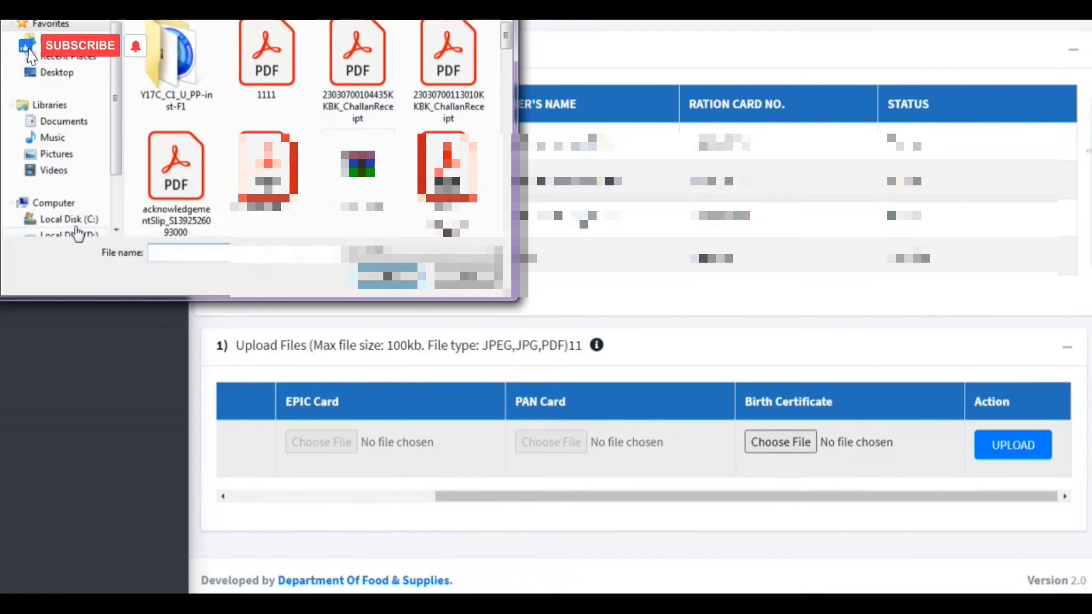
{"action": "left_click", "coordinate": [62, 104]}
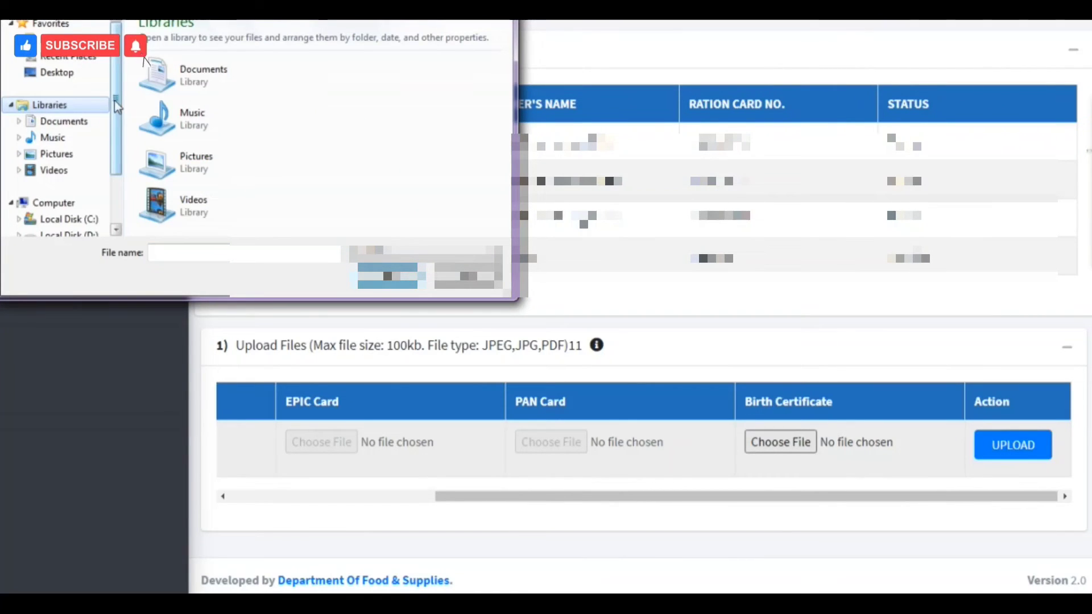
{"action": "left_click_drag", "start_coordinate": [114, 101], "coordinate": [115, 167]}
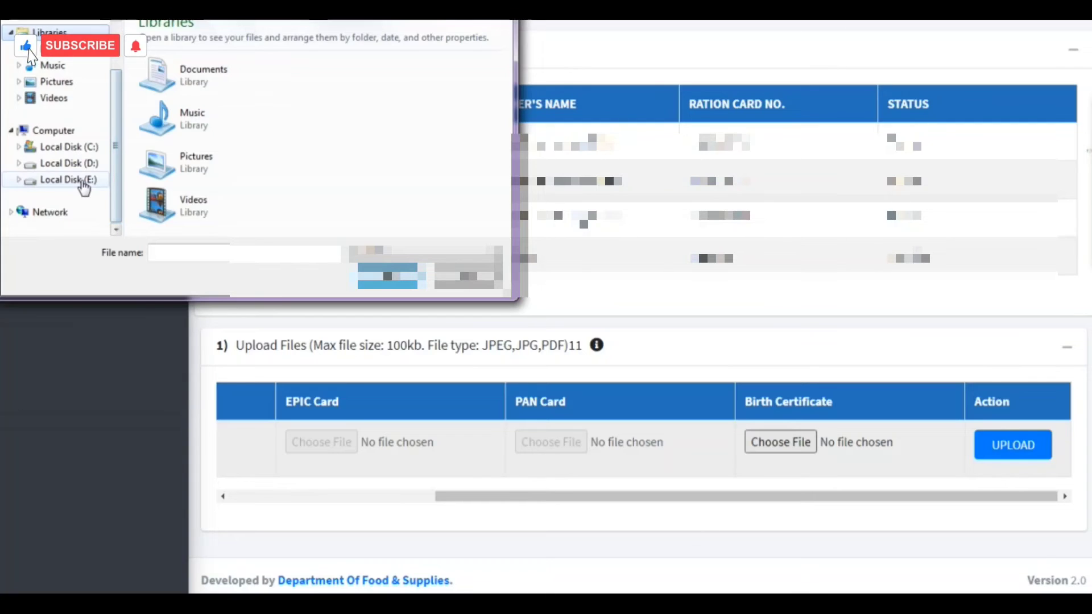
{"action": "left_click", "coordinate": [83, 184]}
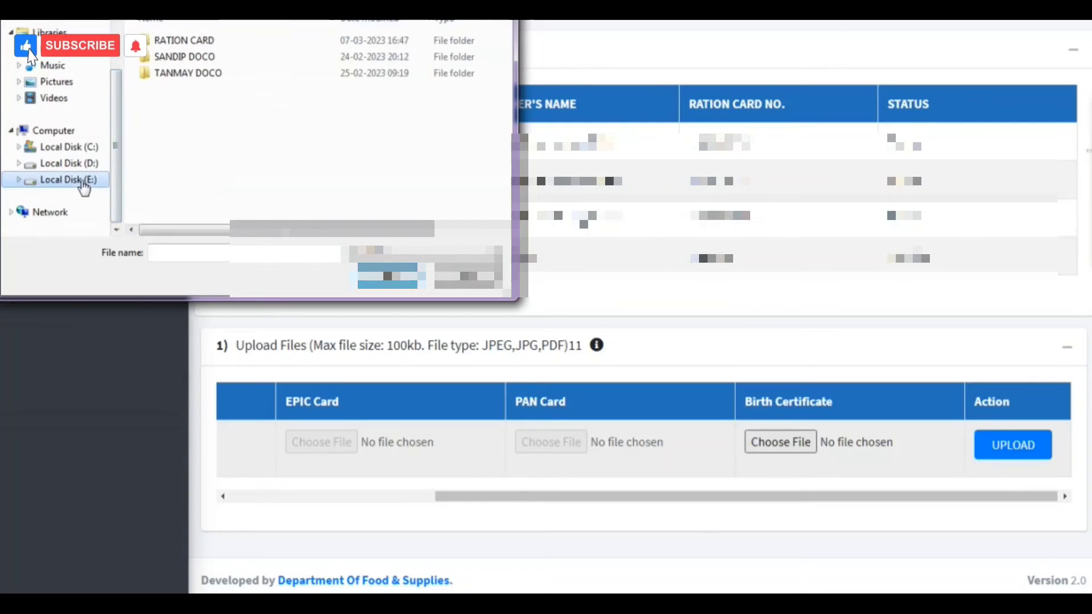
{"action": "double_click", "coordinate": [180, 41]}
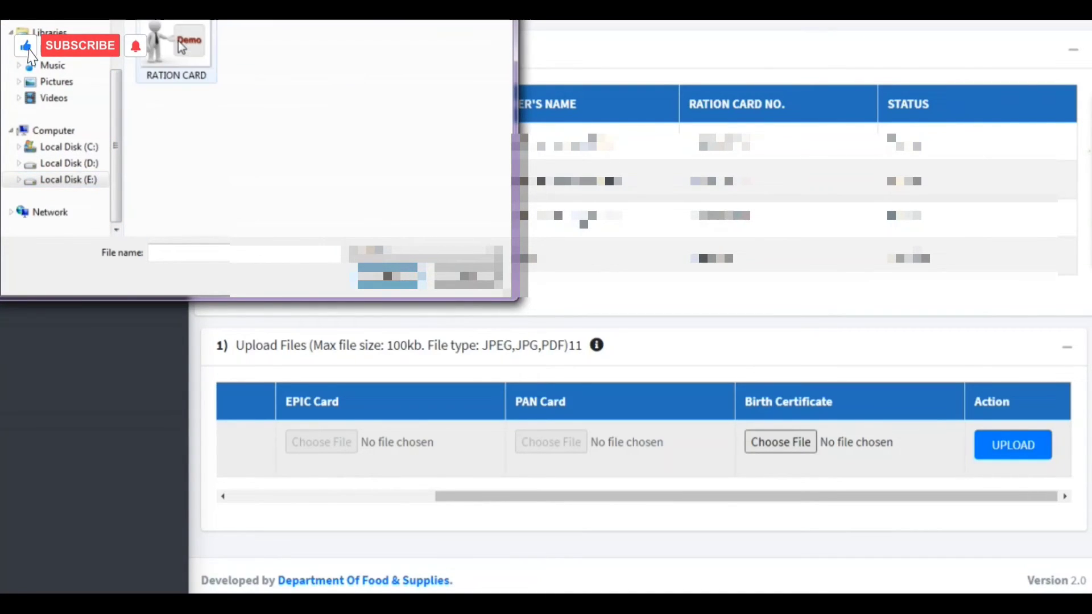
{"action": "left_click", "coordinate": [181, 48]}
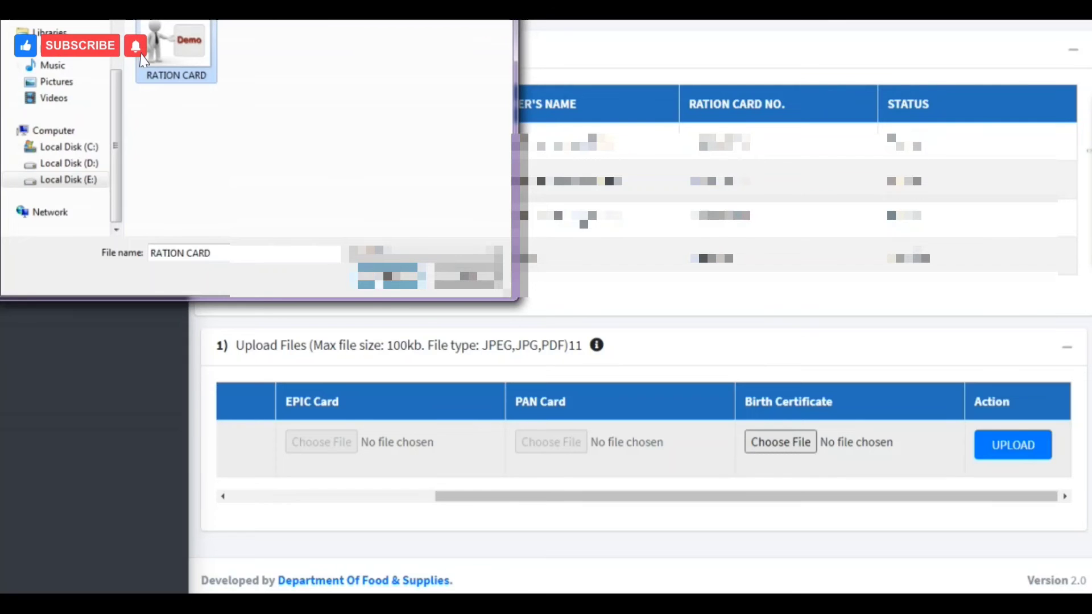
{"action": "left_click", "coordinate": [387, 272]}
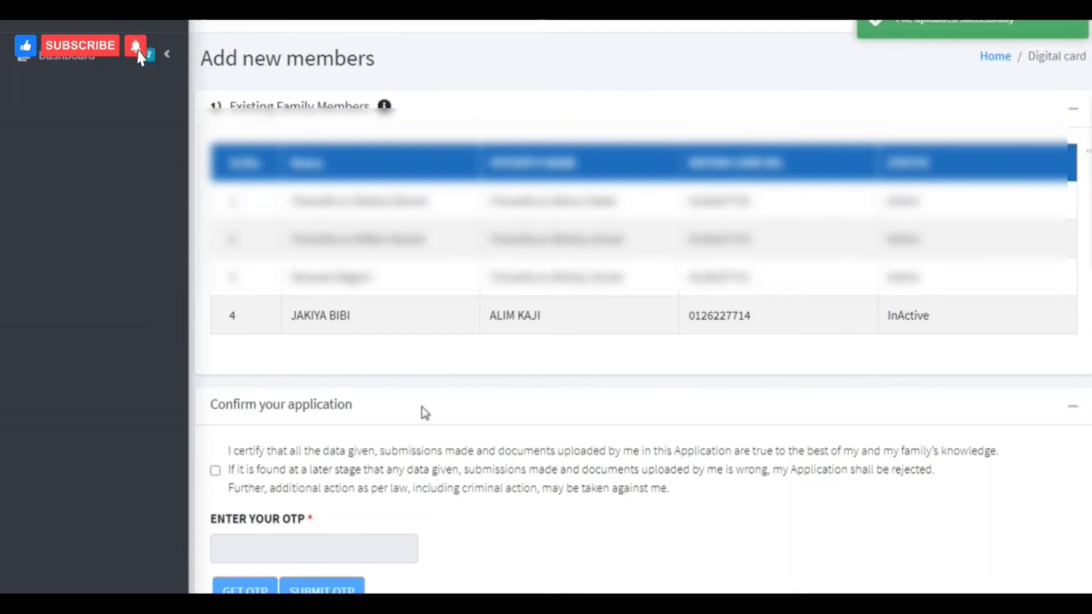
Request an OTP for the application, enter the received code, and submit it.
{"action": "scroll", "coordinate": [422, 408], "scroll_direction": "down", "scroll_amount": 1}
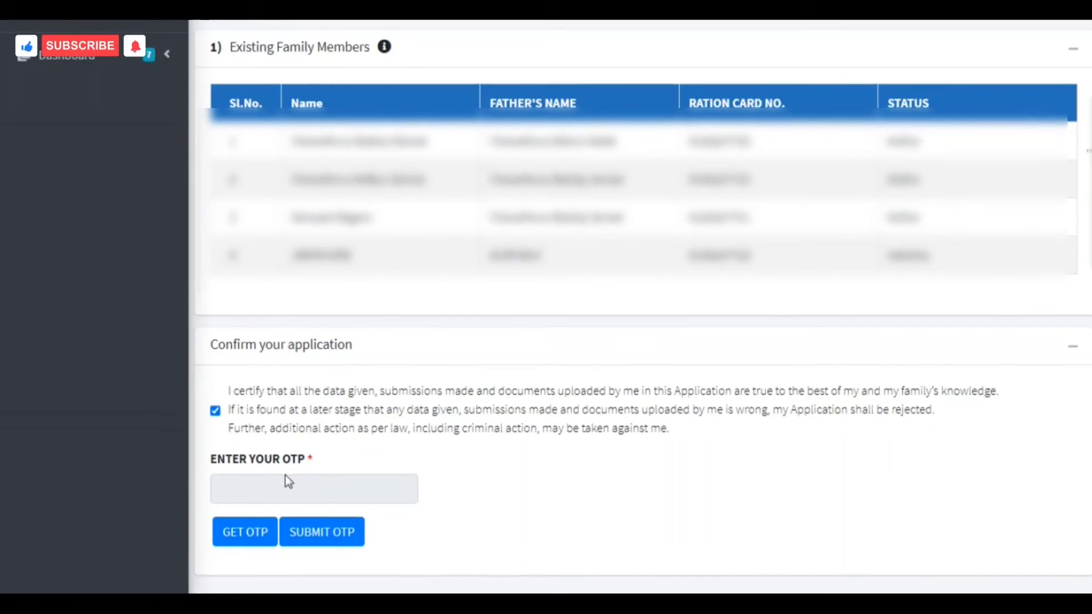
{"action": "scroll", "coordinate": [285, 475], "scroll_direction": "down", "scroll_amount": 1}
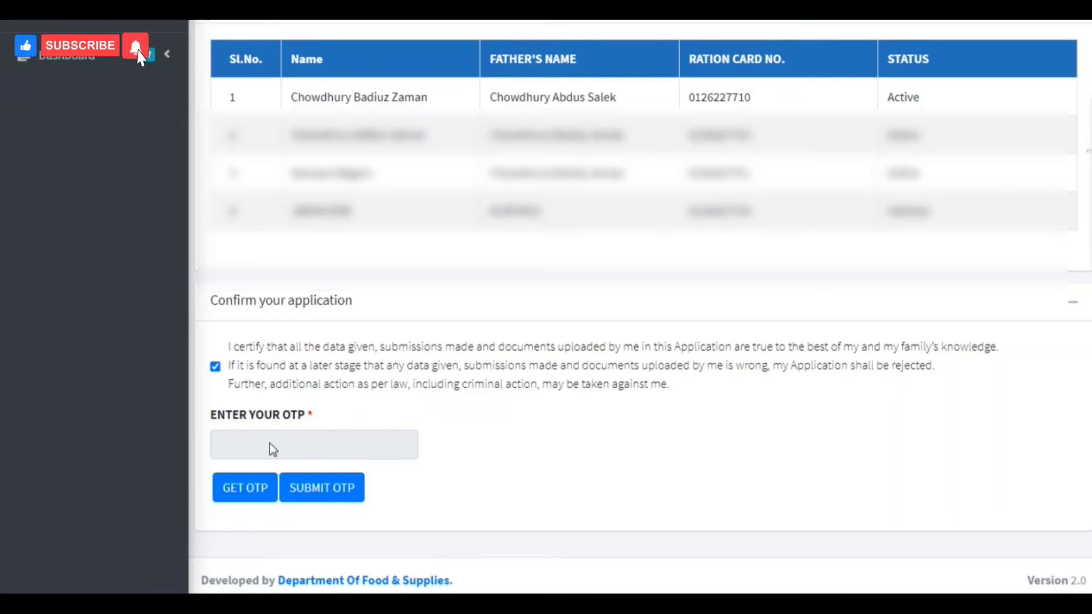
{"action": "left_click", "coordinate": [257, 489]}
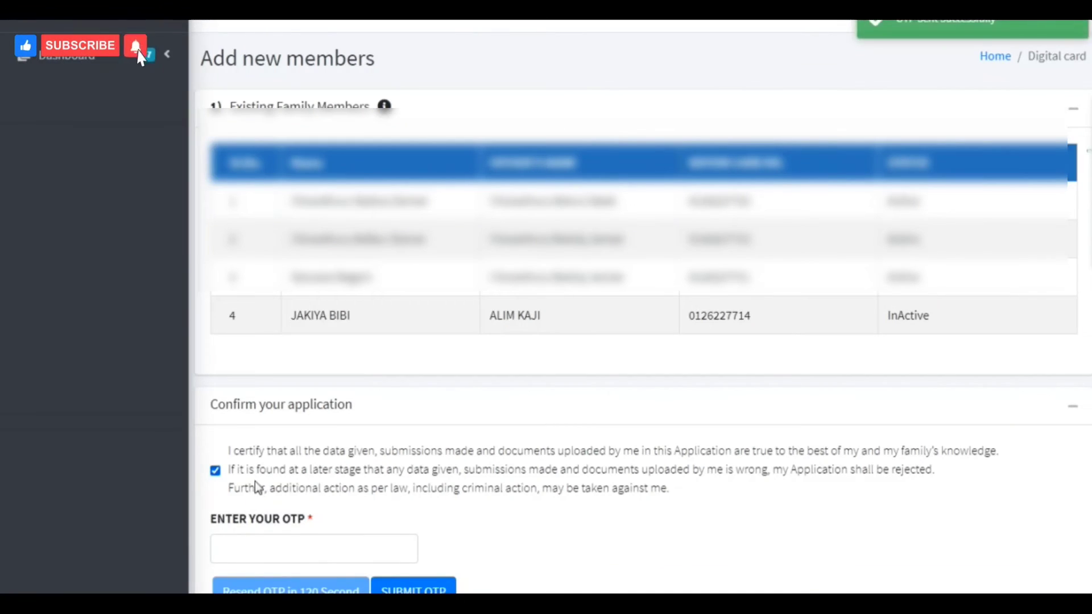
{"action": "left_click", "coordinate": [276, 543]}
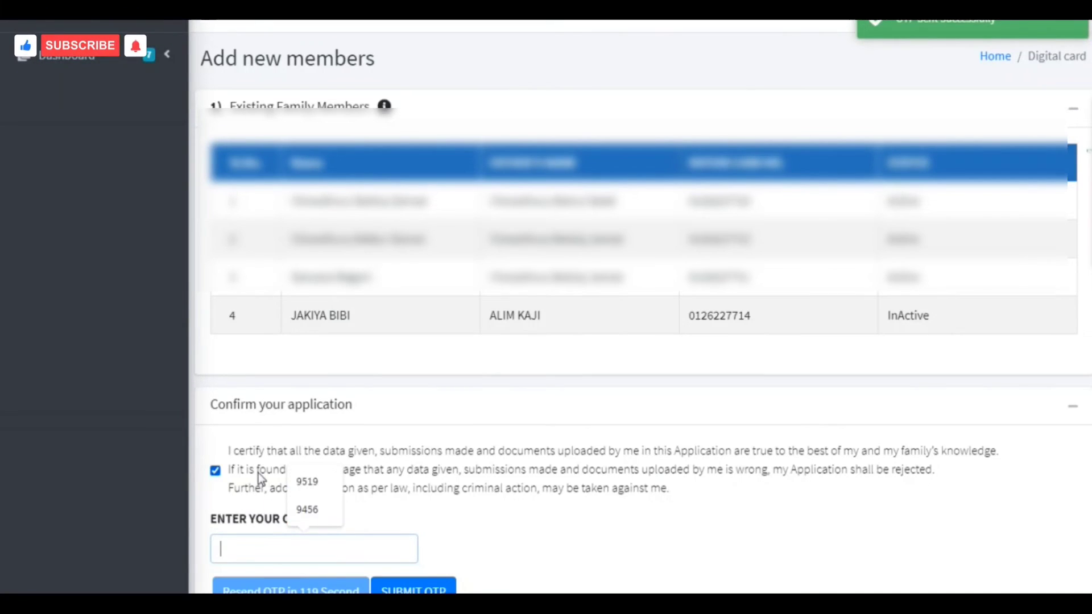
{"action": "scroll", "coordinate": [258, 472], "scroll_direction": "down", "scroll_amount": 2}
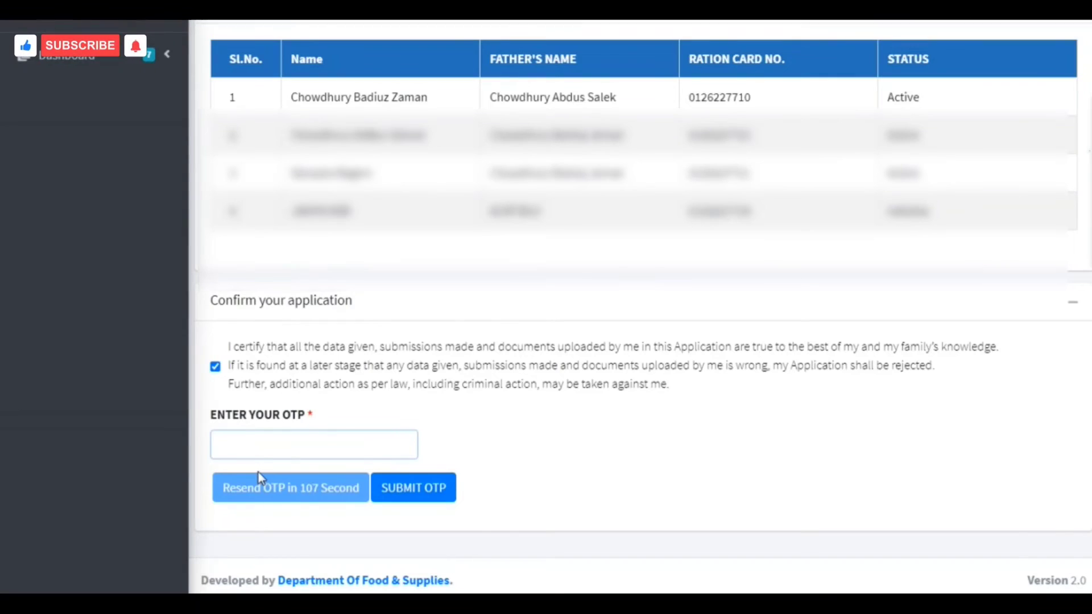
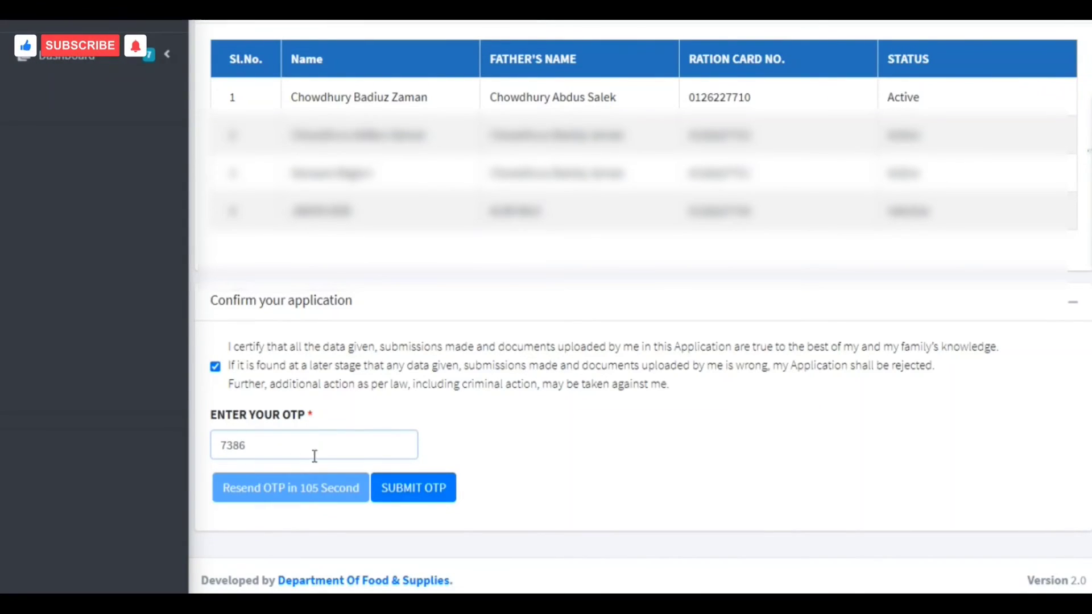
{"action": "left_click", "coordinate": [411, 484]}
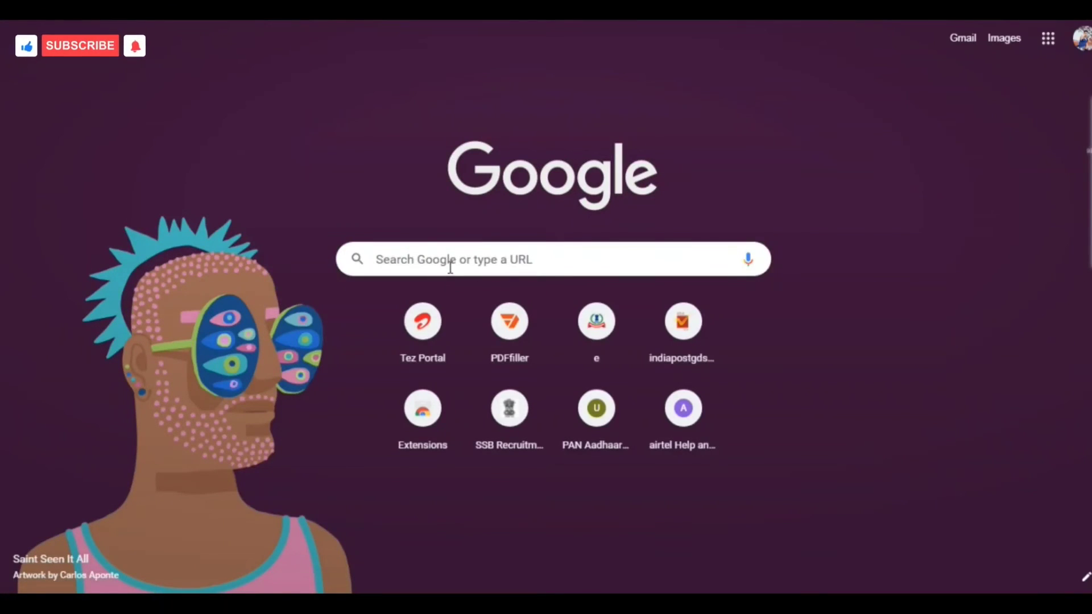
Rerun the 'ration' Google search and open the Check Application Status result.
{"action": "left_click", "coordinate": [450, 265]}
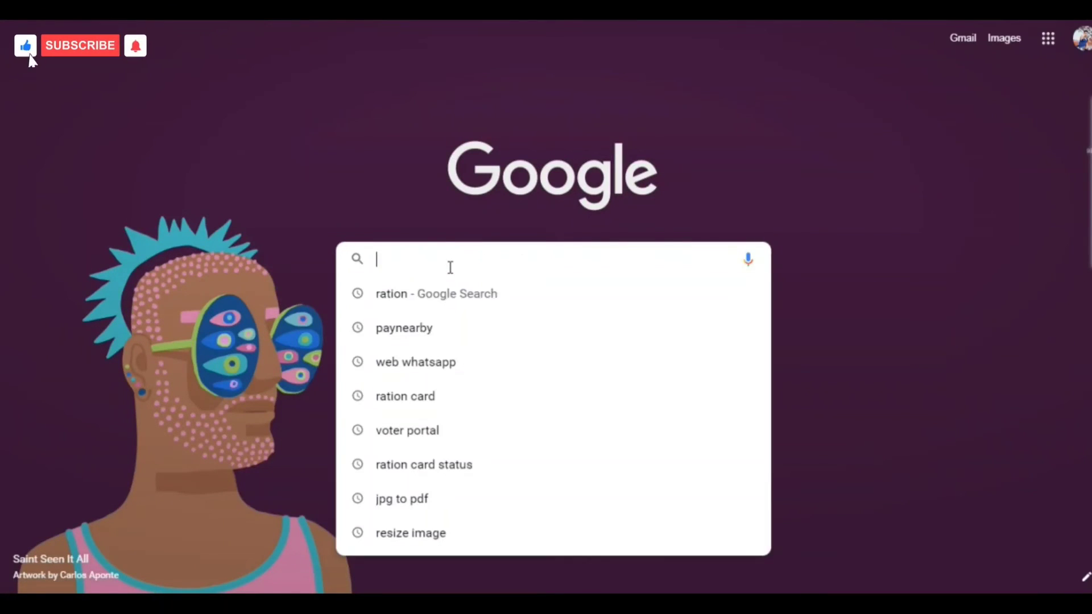
{"action": "left_click", "coordinate": [443, 295]}
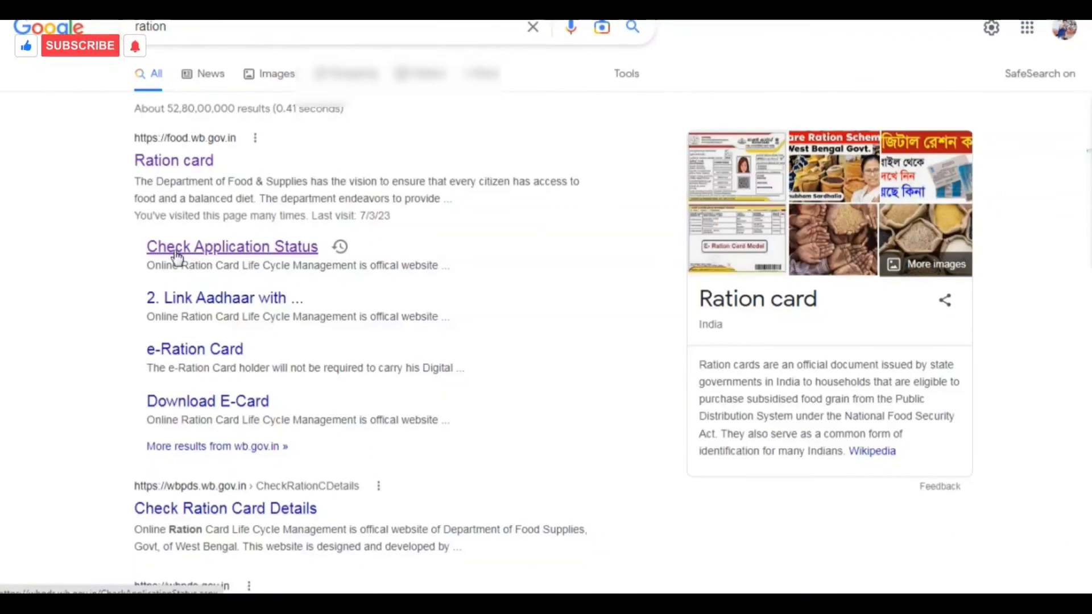
{"action": "left_click", "coordinate": [250, 260]}
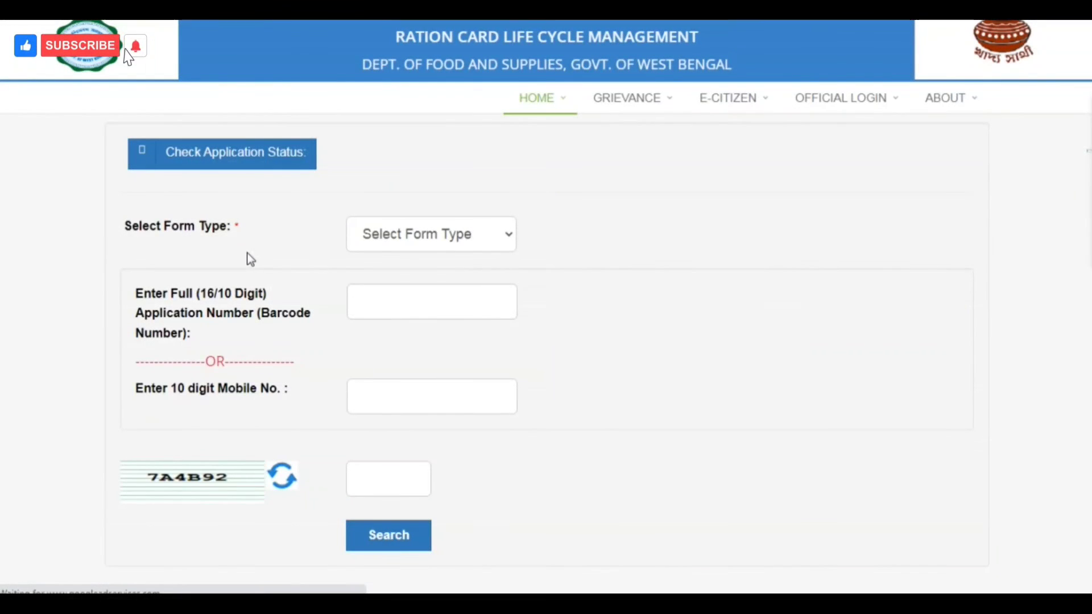
Look up the Form-IV application status by the applicant's 10-digit mobile number and the captcha code.
{"action": "left_click", "coordinate": [408, 248]}
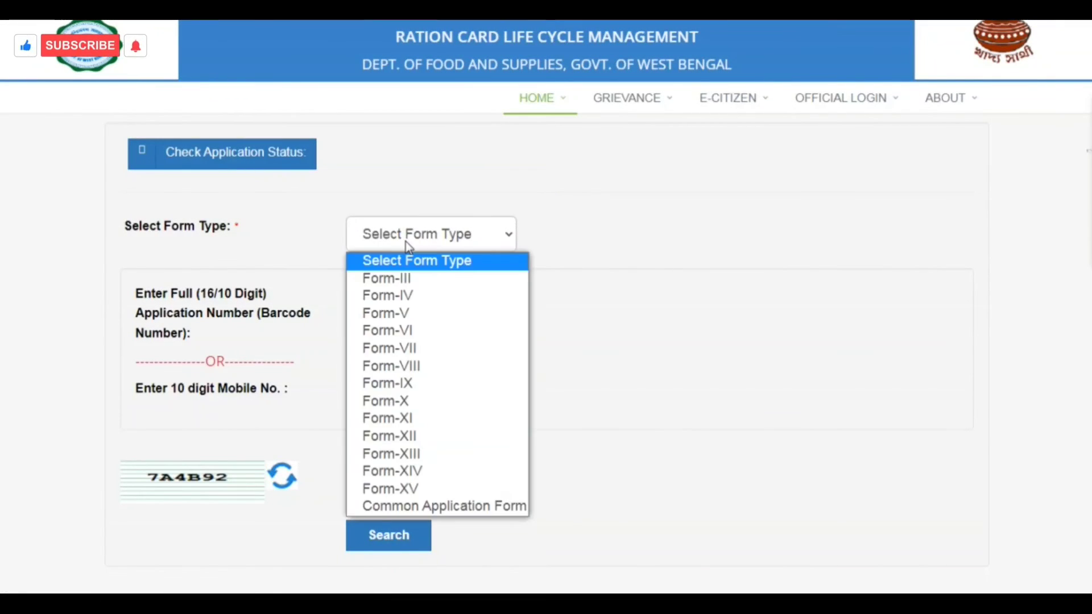
{"action": "left_click", "coordinate": [419, 295]}
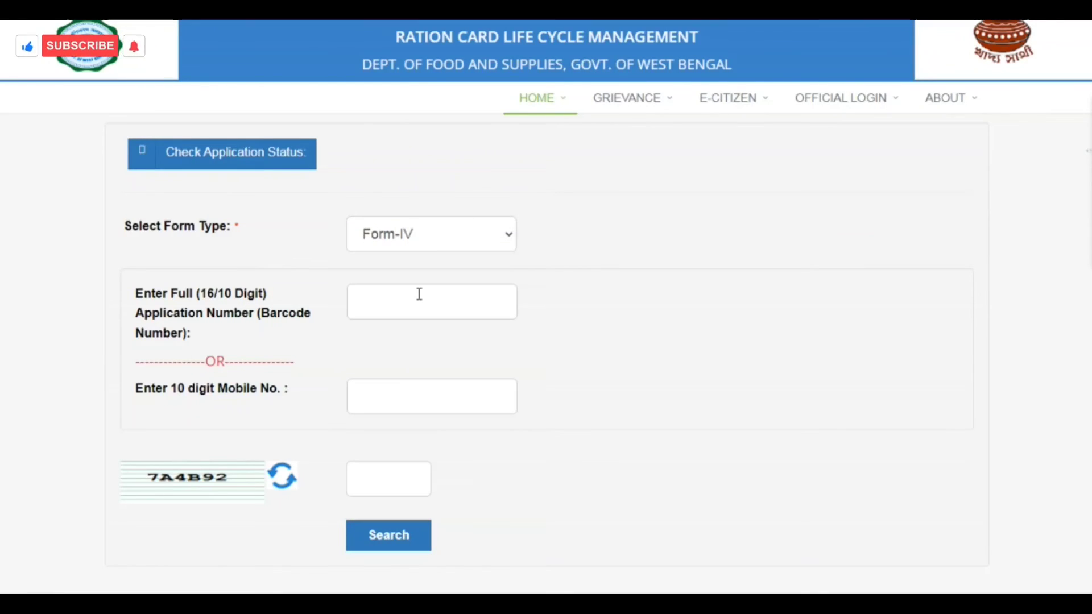
{"action": "left_click", "coordinate": [386, 404]}
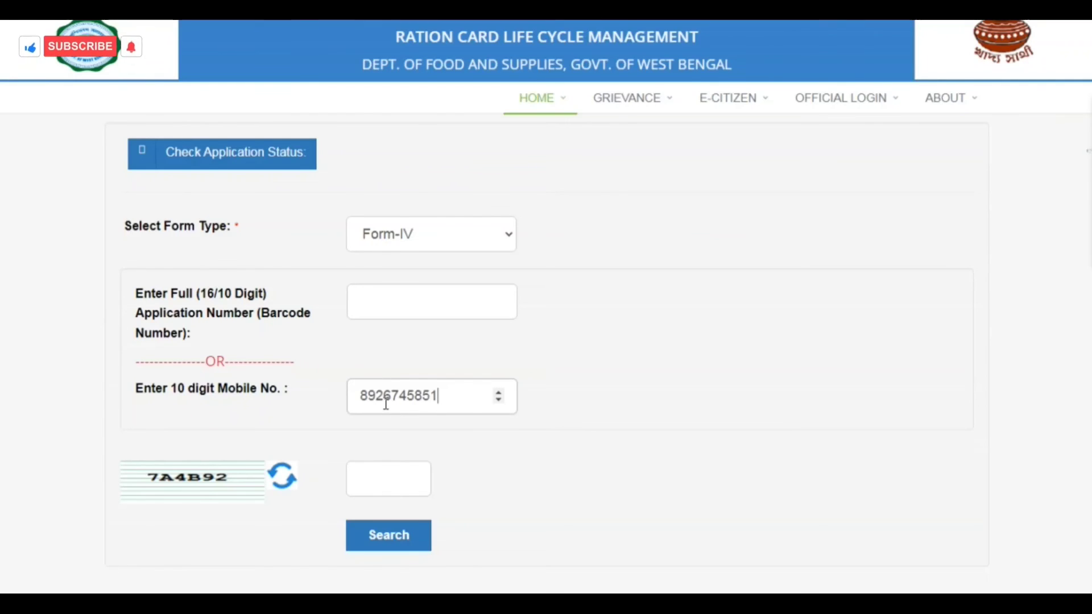
{"action": "left_click", "coordinate": [389, 485]}
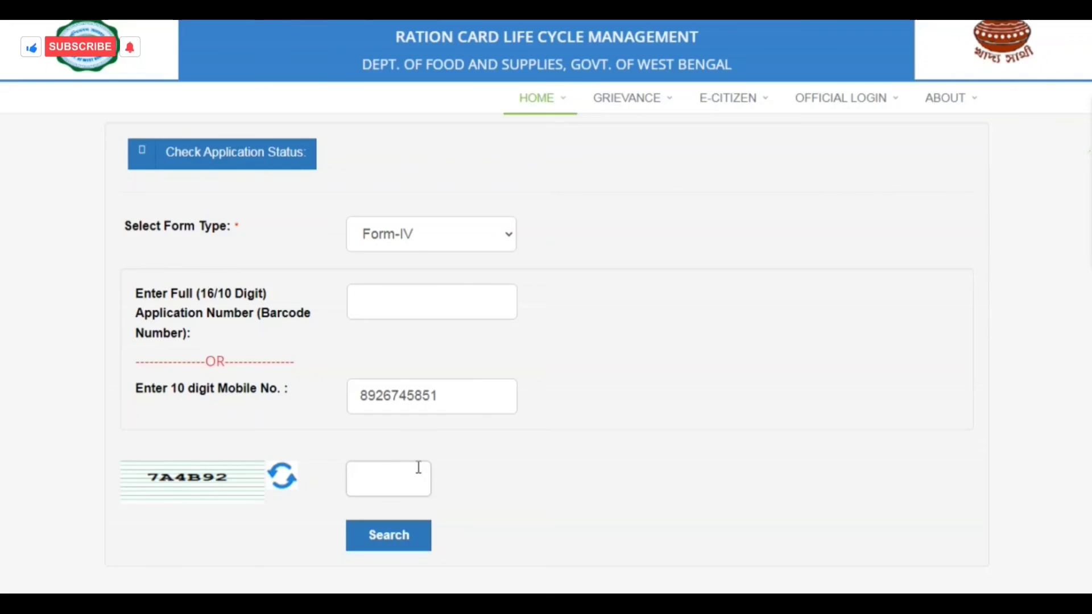
{"action": "type", "text": "7"}
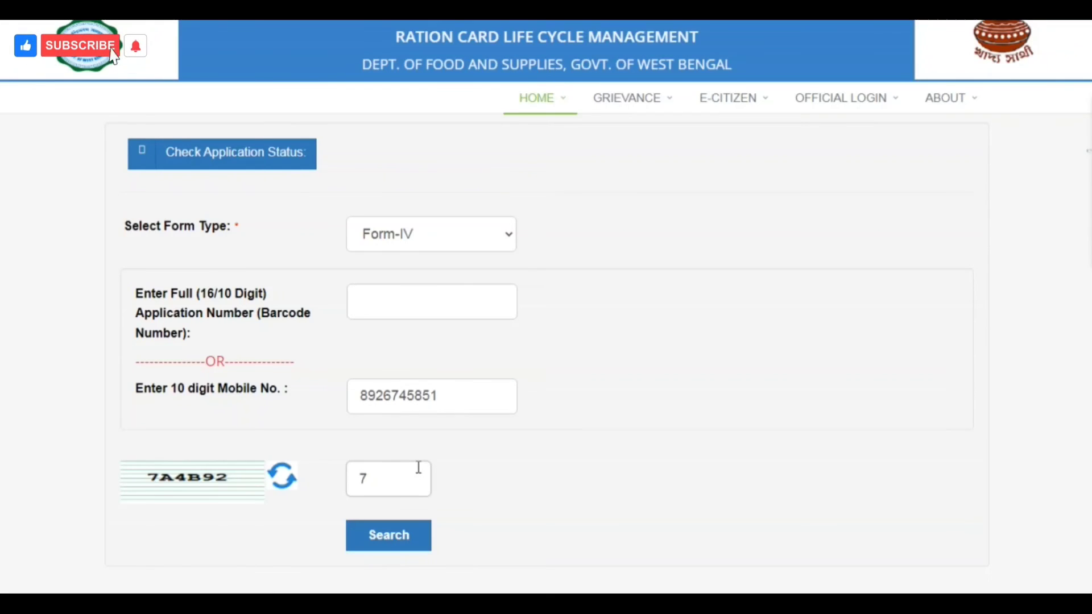
{"action": "type", "text": "A"}
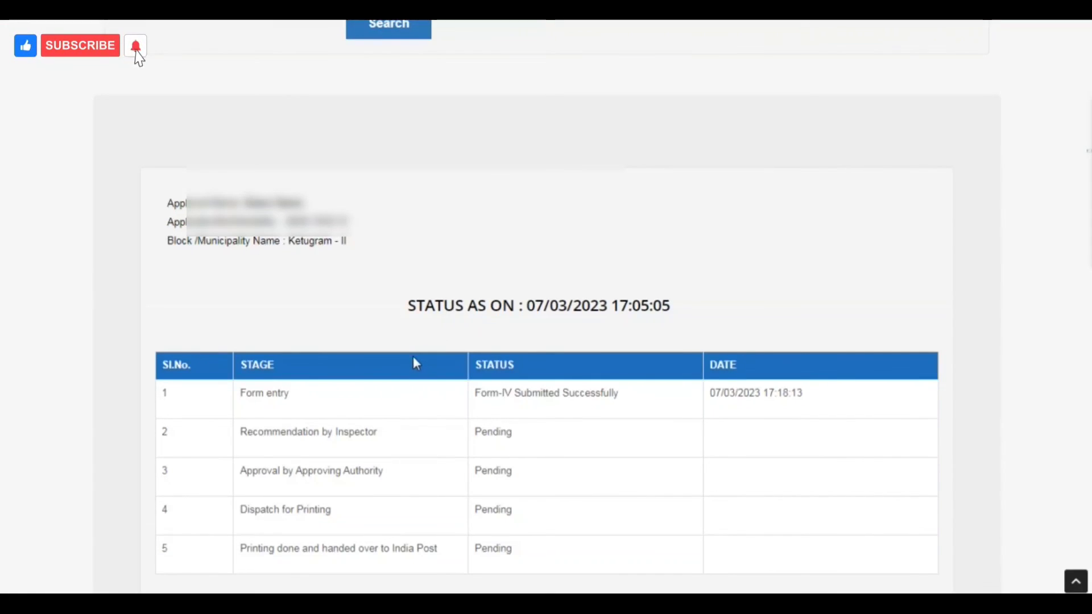
Export the Form-IV status result as the Application_status PDF and open the downloaded file.
{"action": "scroll", "coordinate": [416, 367], "scroll_direction": "down", "scroll_amount": 3}
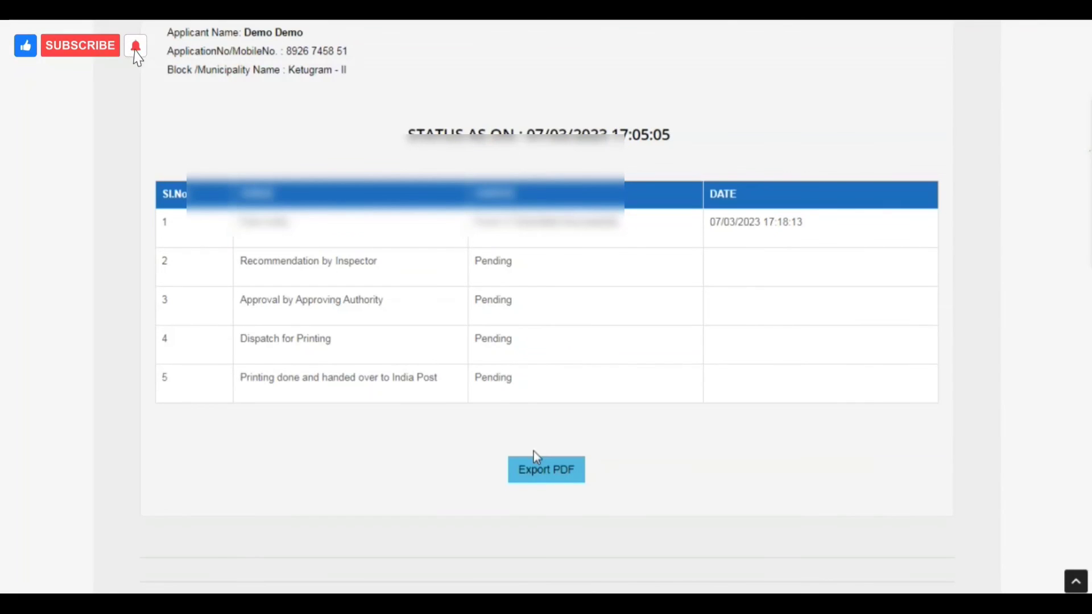
{"action": "left_click", "coordinate": [533, 467]}
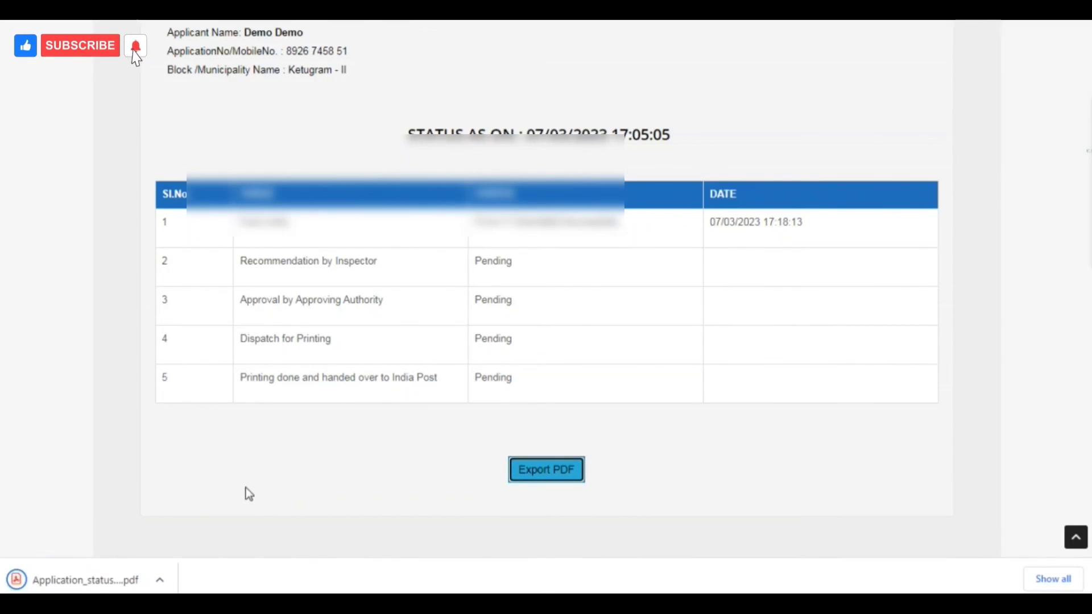
{"action": "left_click", "coordinate": [123, 582]}
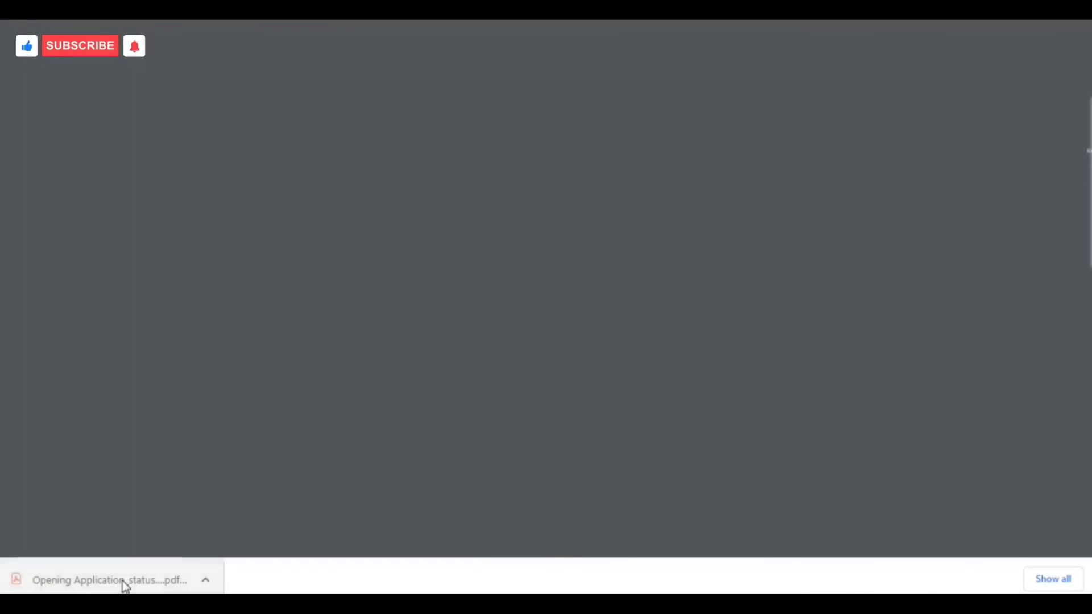